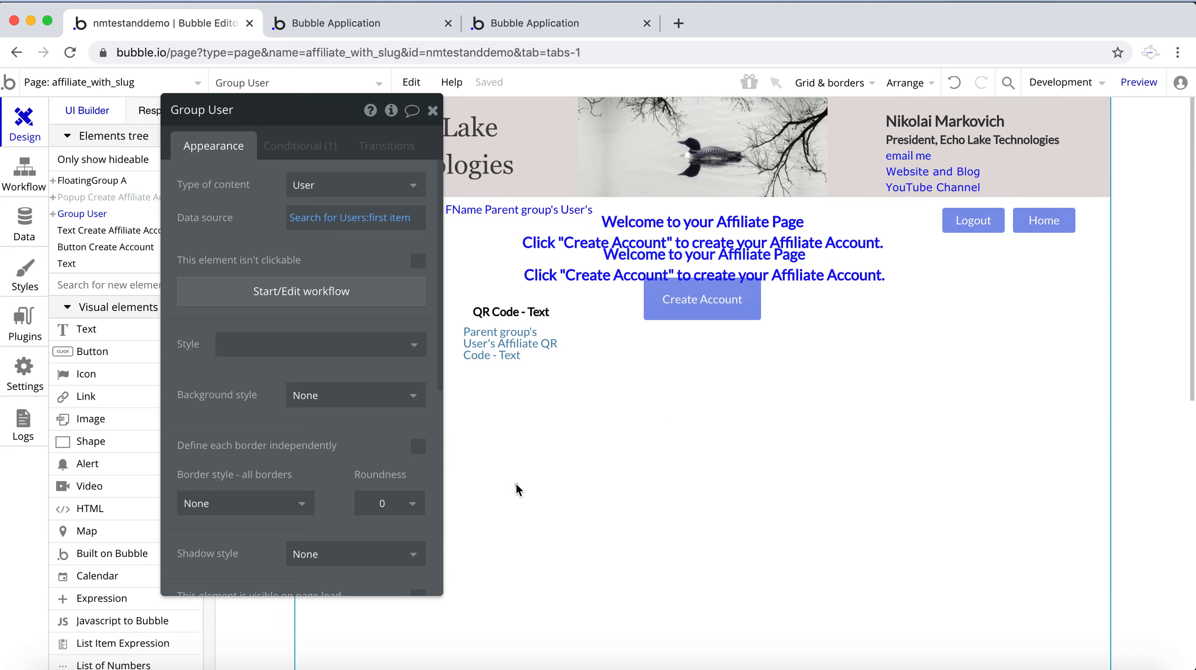
Check the Type of content setting of the affiliate_with_slug page
left_click(516, 482)
left_click(300, 300)
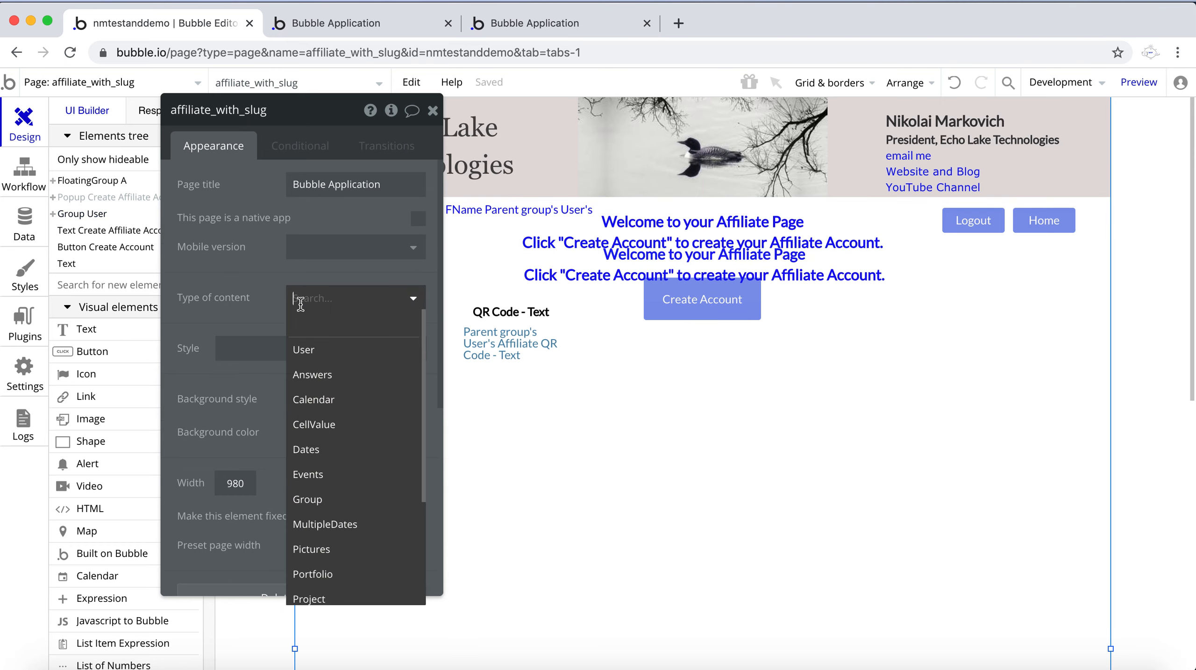
left_click(233, 281)
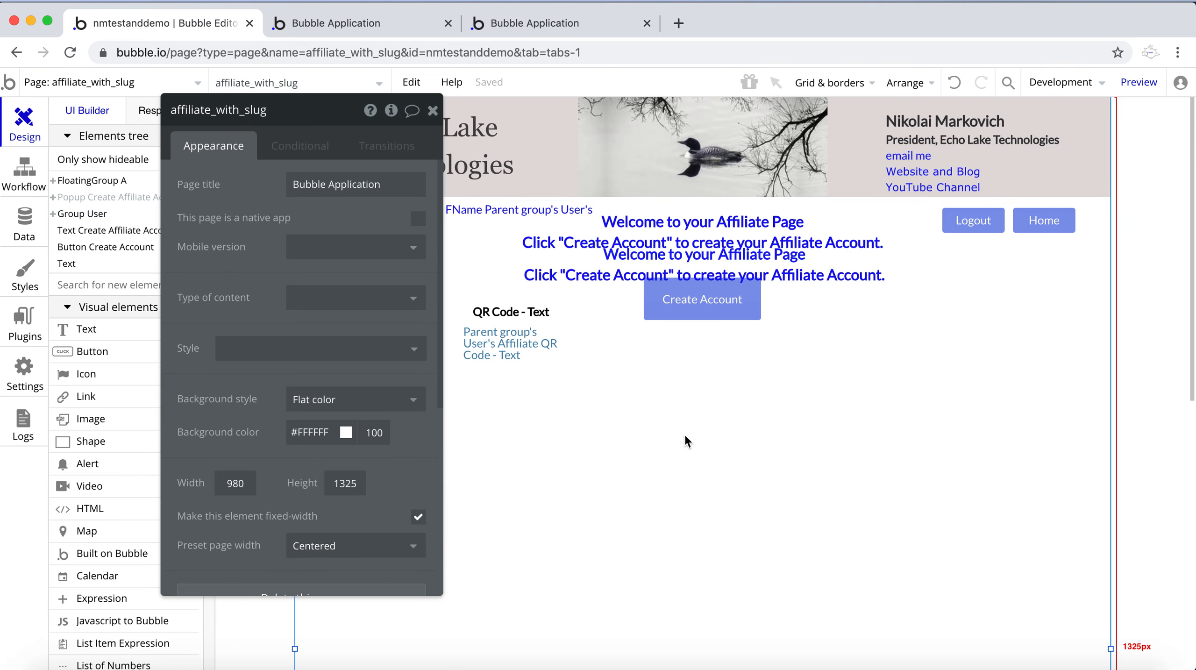
Remove the duplicate Affiliate Slug constraint from the user search that feeds Group User
left_click(700, 407)
left_click(350, 217)
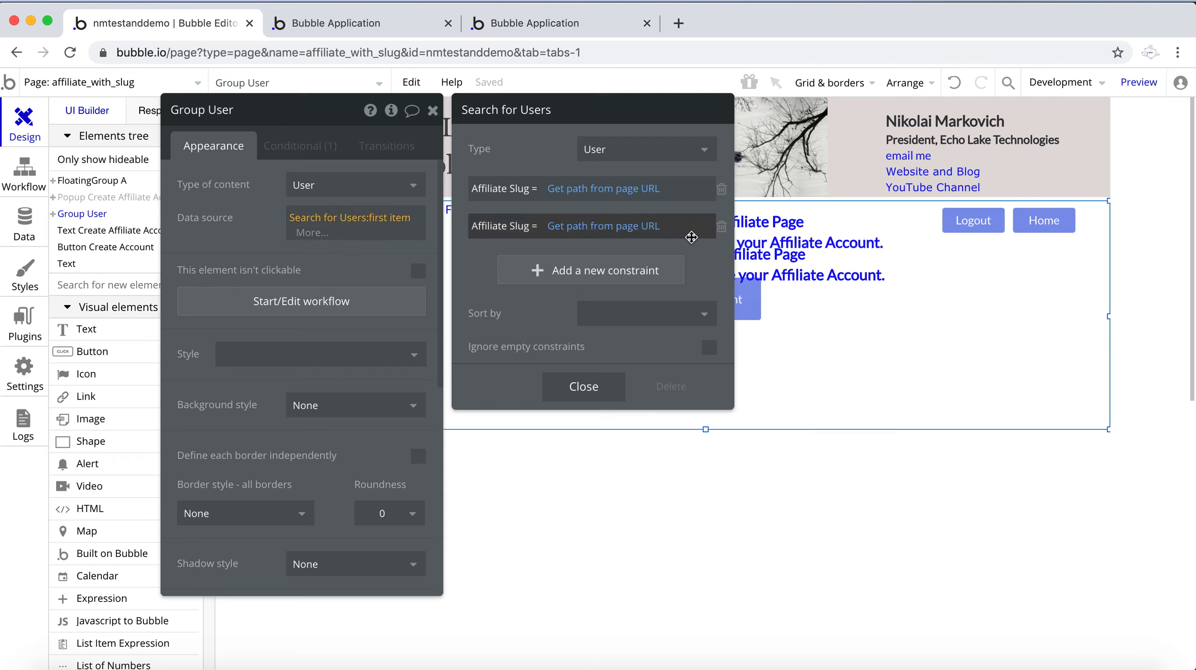
left_click(721, 226)
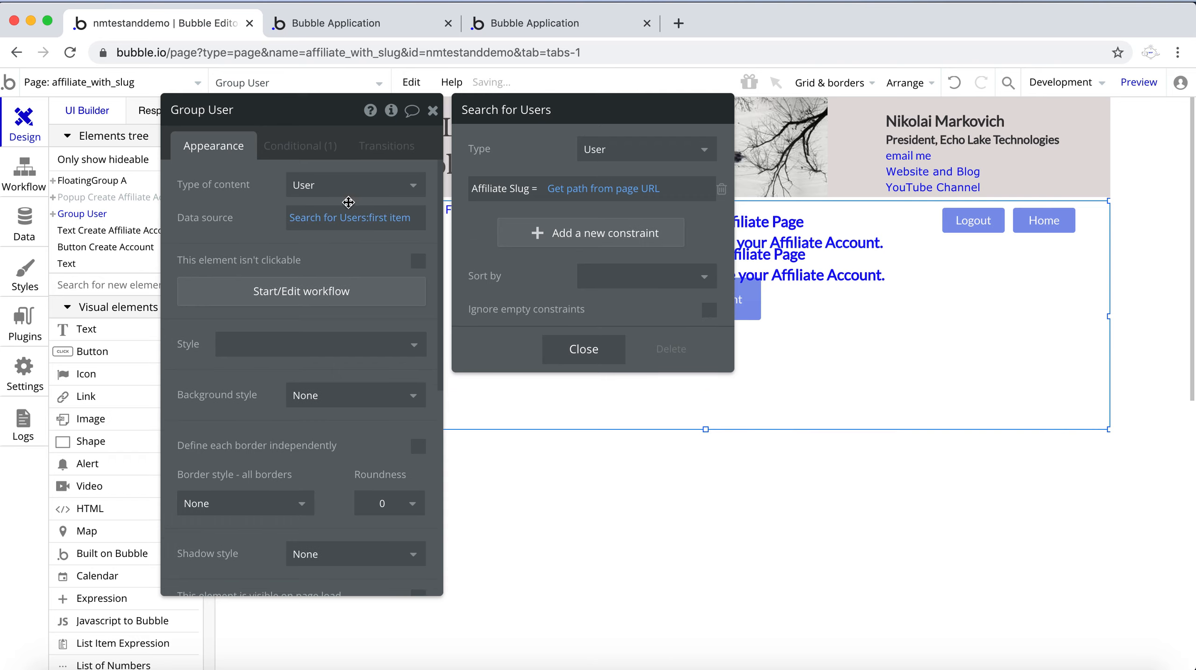
left_click(562, 348)
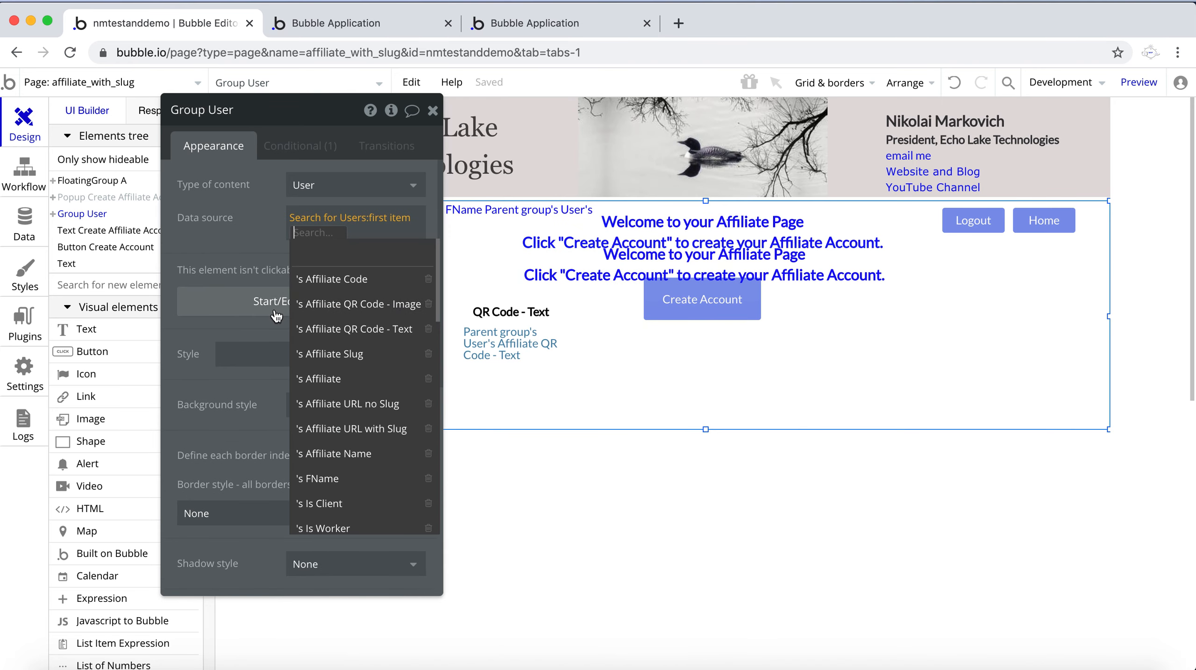
Hide the overlapping Create Affiliate Account text and Create Account button in the editor, then reselect Group User
left_click_drag(234, 265, 696, 508)
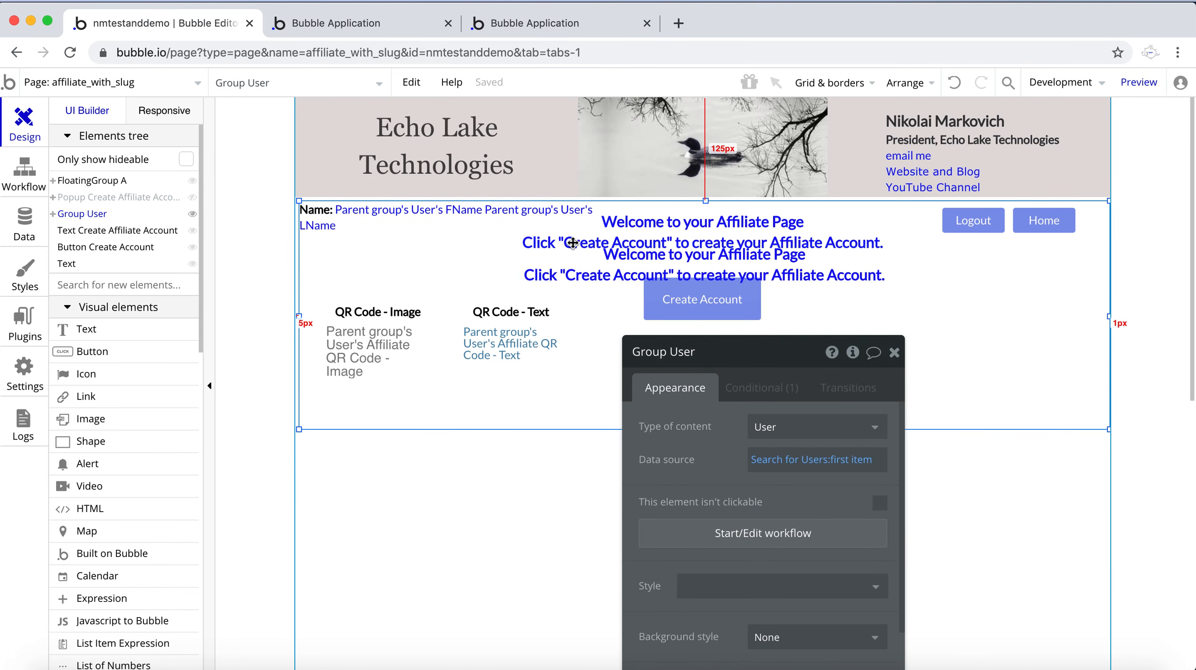
left_click(607, 272)
left_click(82, 212)
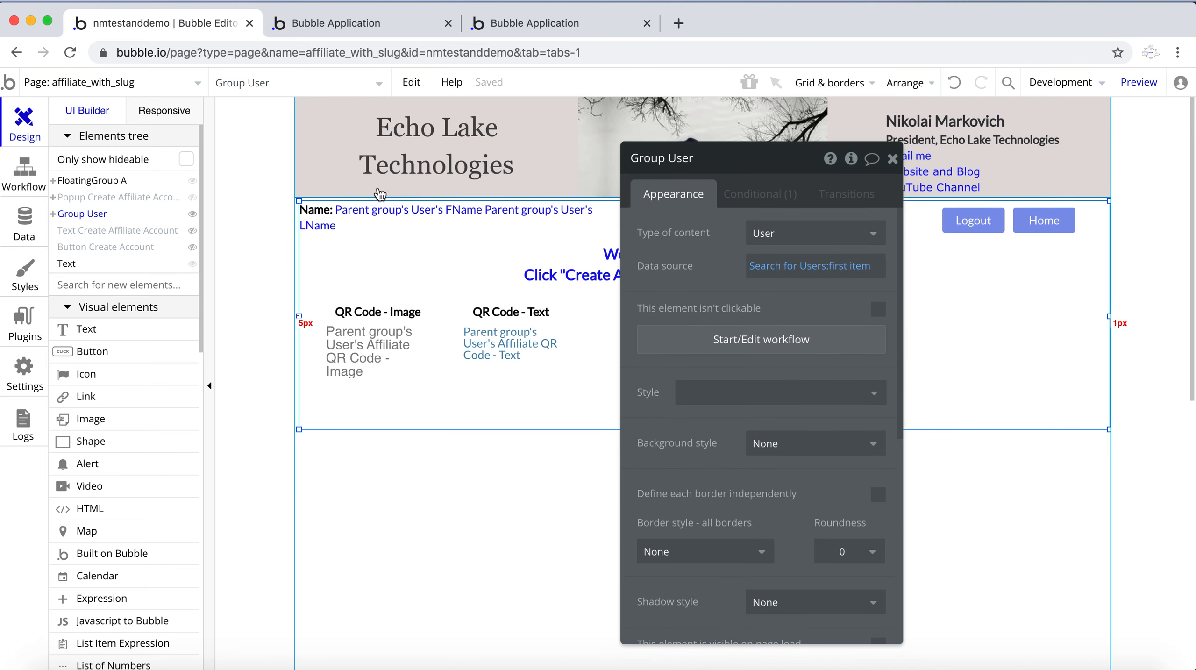
Review the Text User Info content and the Affiliate Slug constraint in Group User's data source
left_click(373, 230)
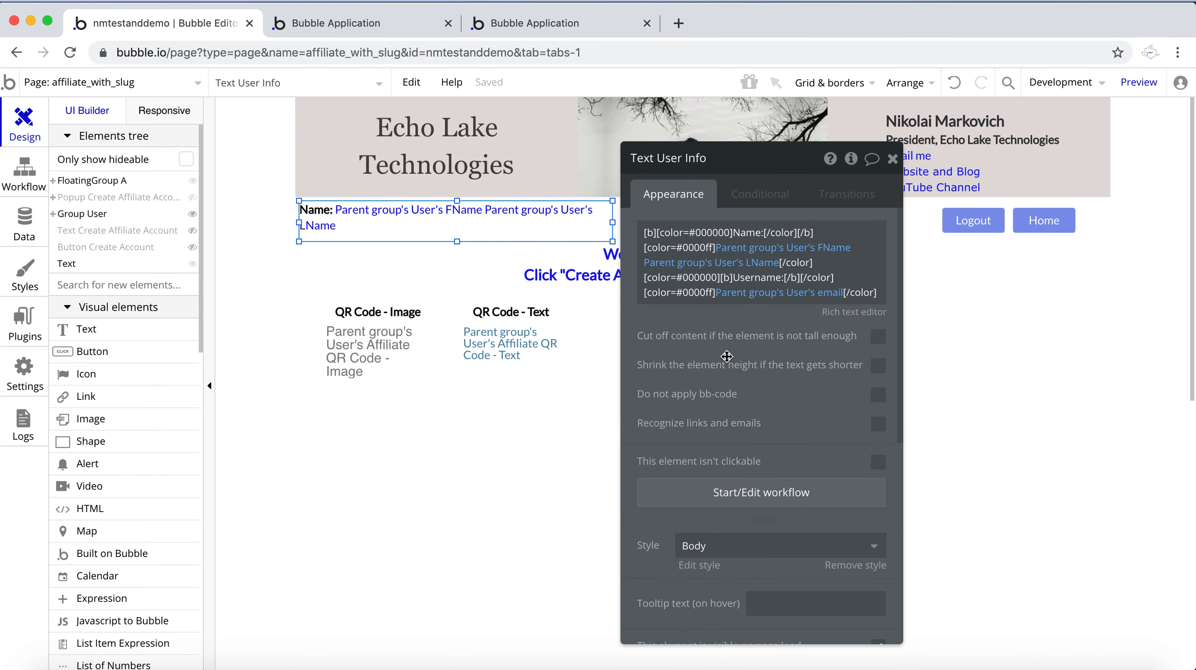
left_click_drag(741, 335, 855, 283)
left_click(686, 386)
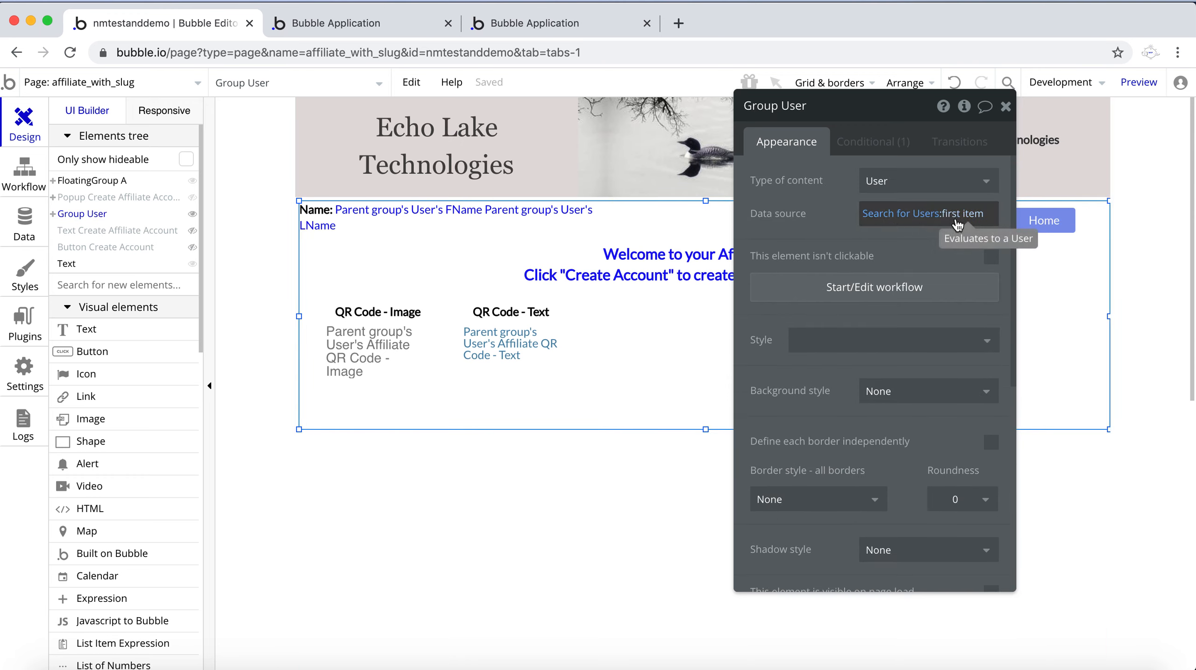
left_click(894, 218)
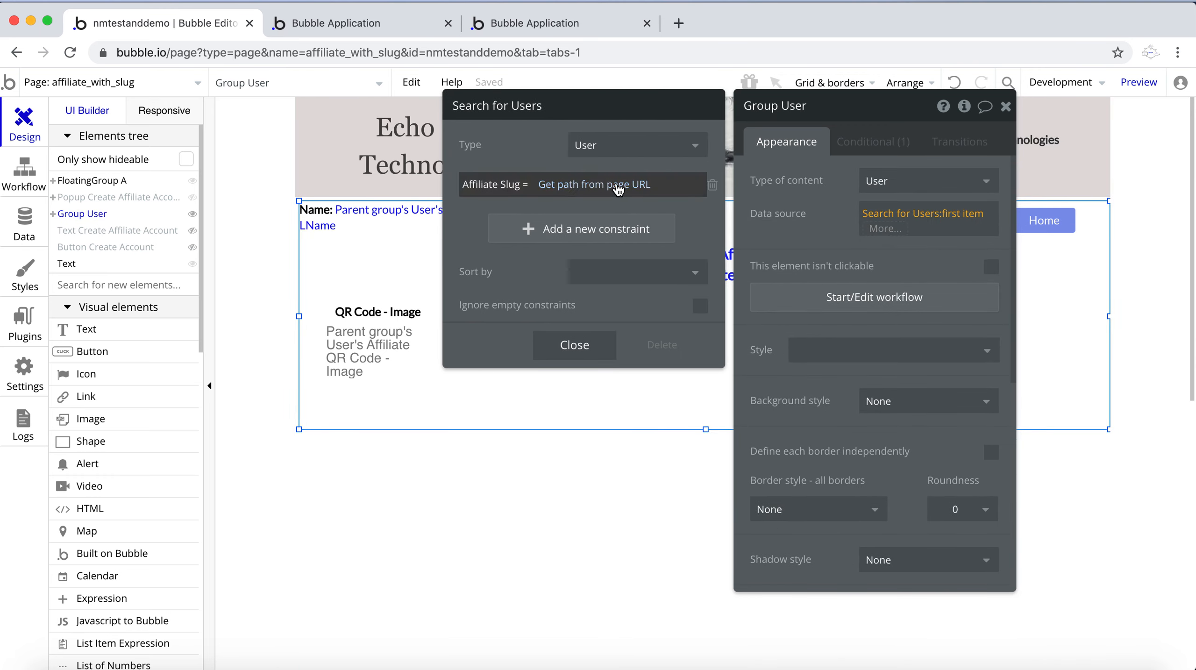
left_click(797, 231)
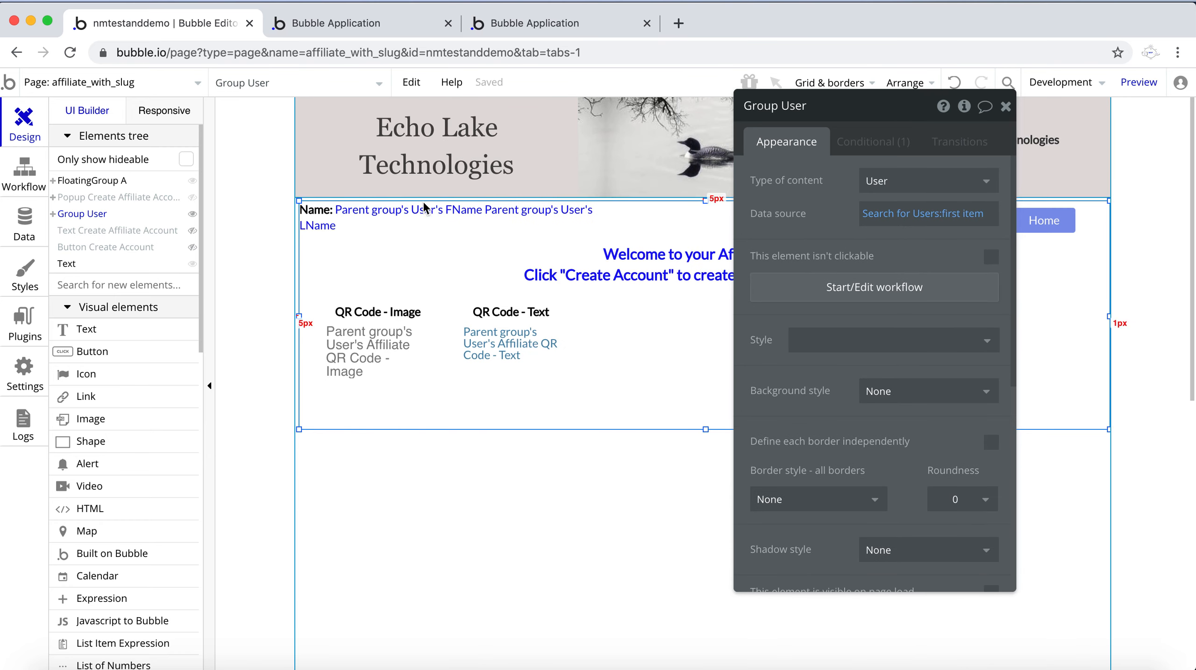
Examine how the FName, LName and email expressions in Text User Info refer to the parent group's User
left_click(382, 231)
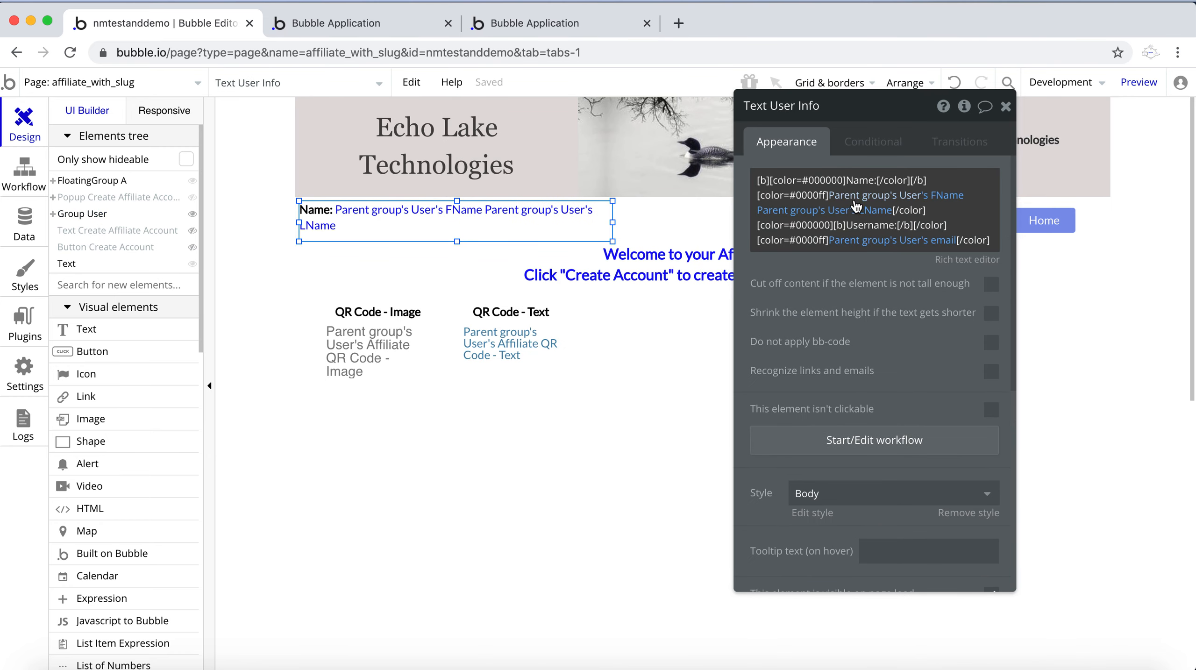
mouse_move(850, 202)
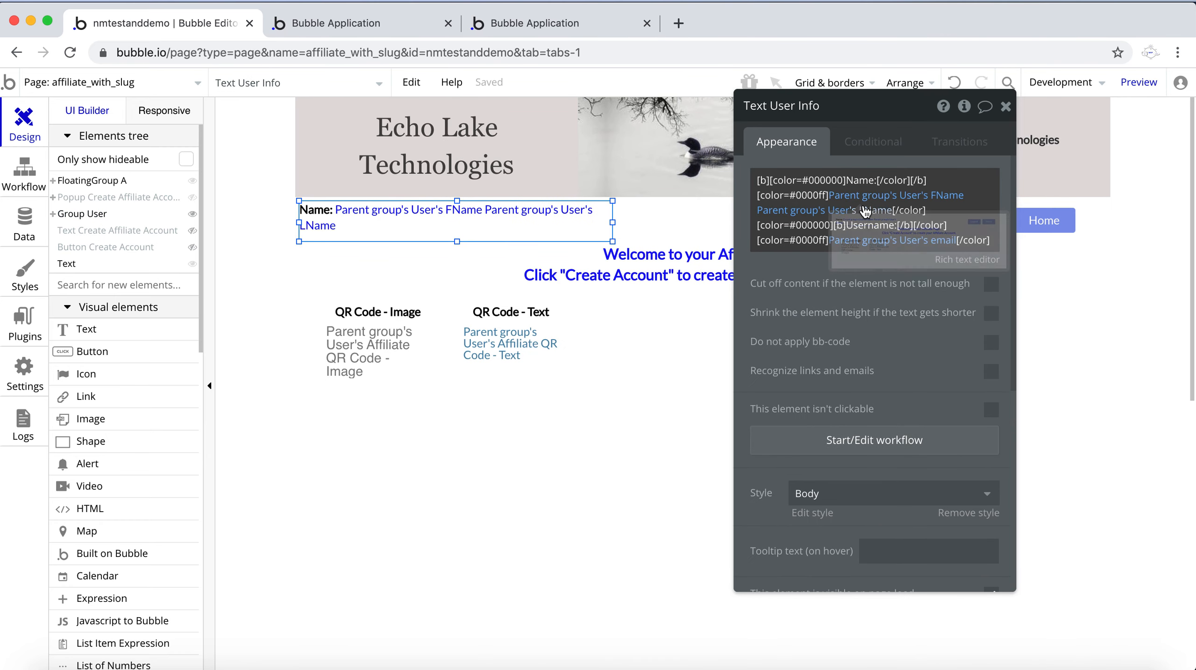
left_click(619, 413)
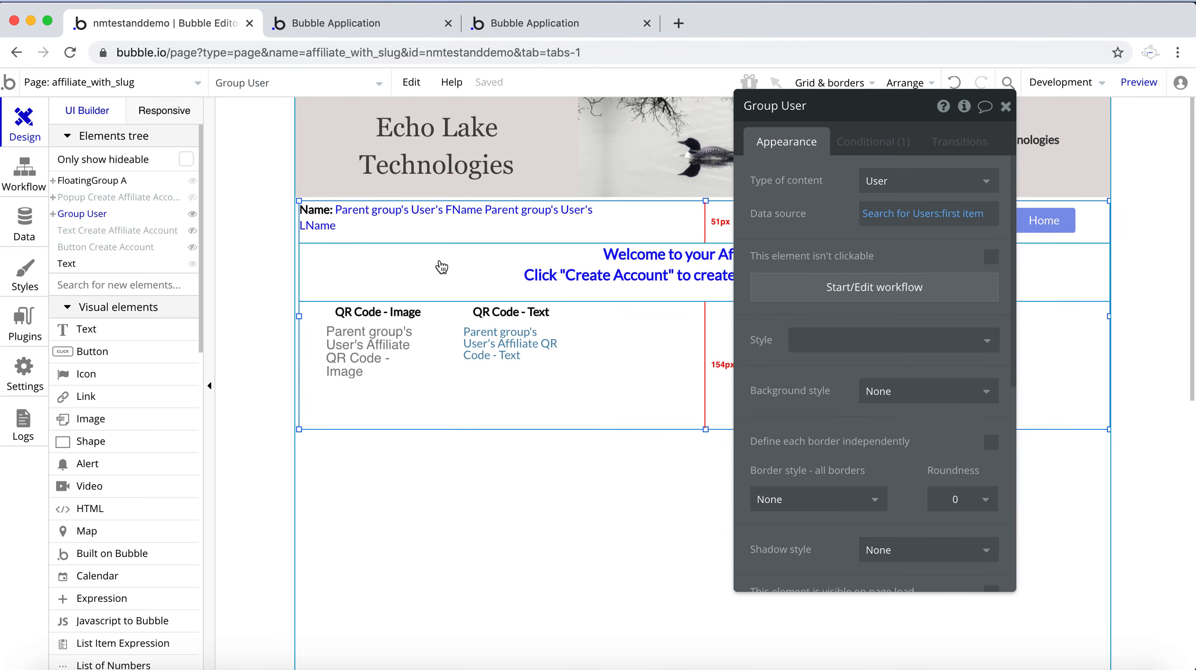
left_click(421, 230)
mouse_move(866, 199)
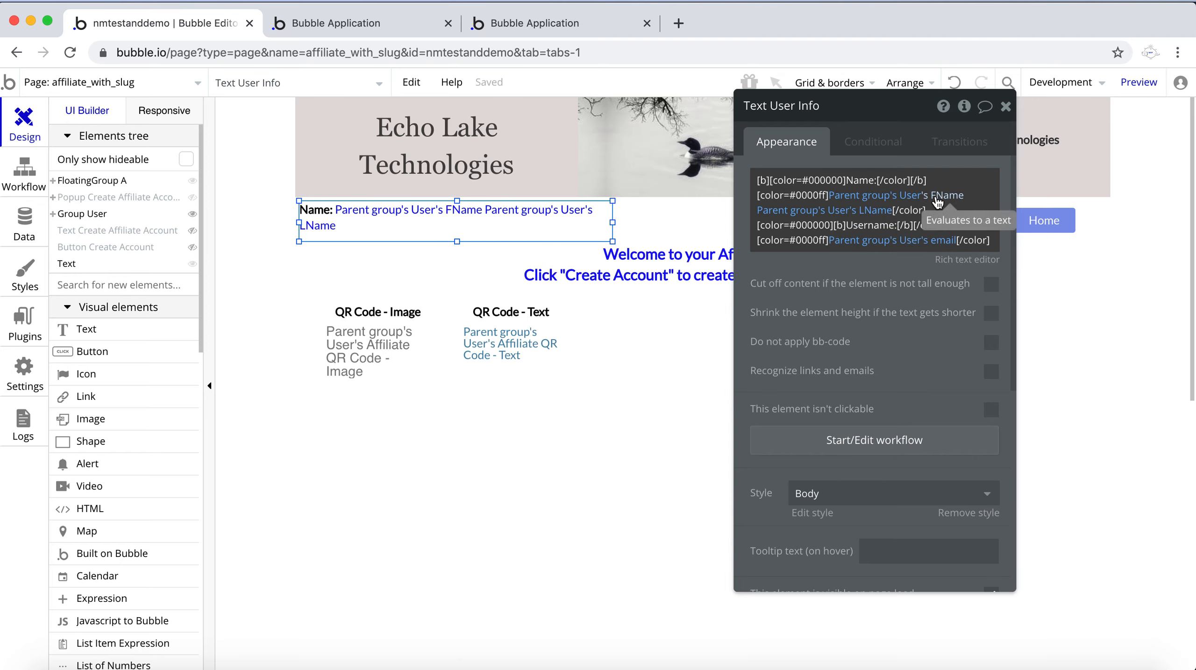
left_click(776, 220)
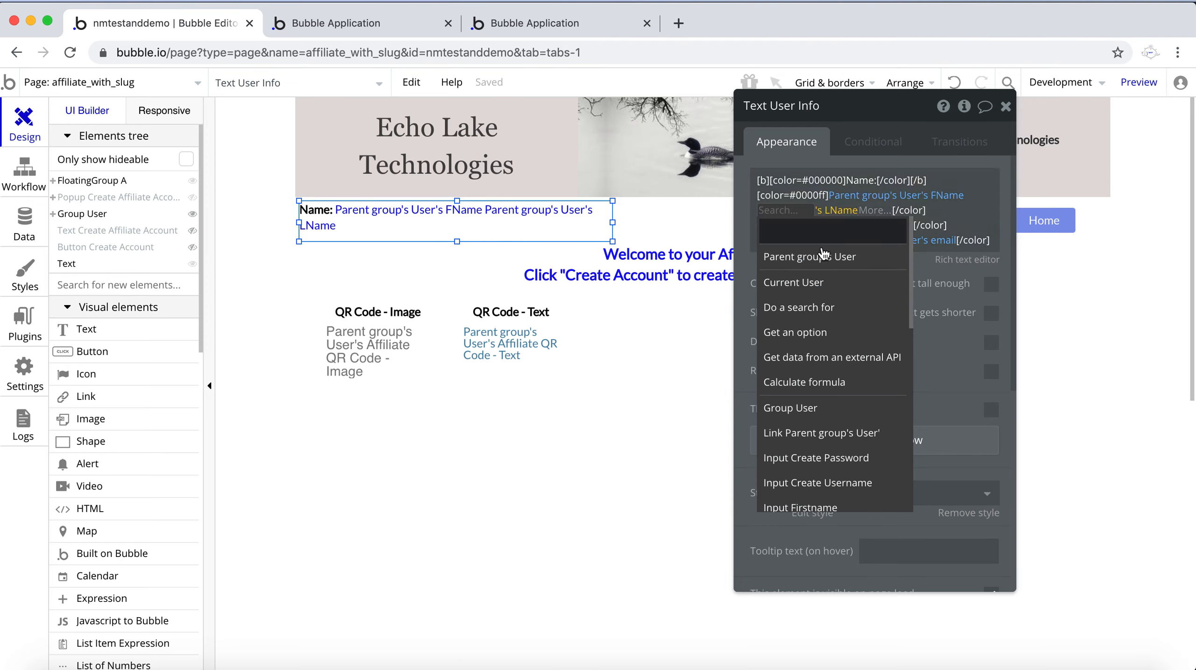
left_click(952, 268)
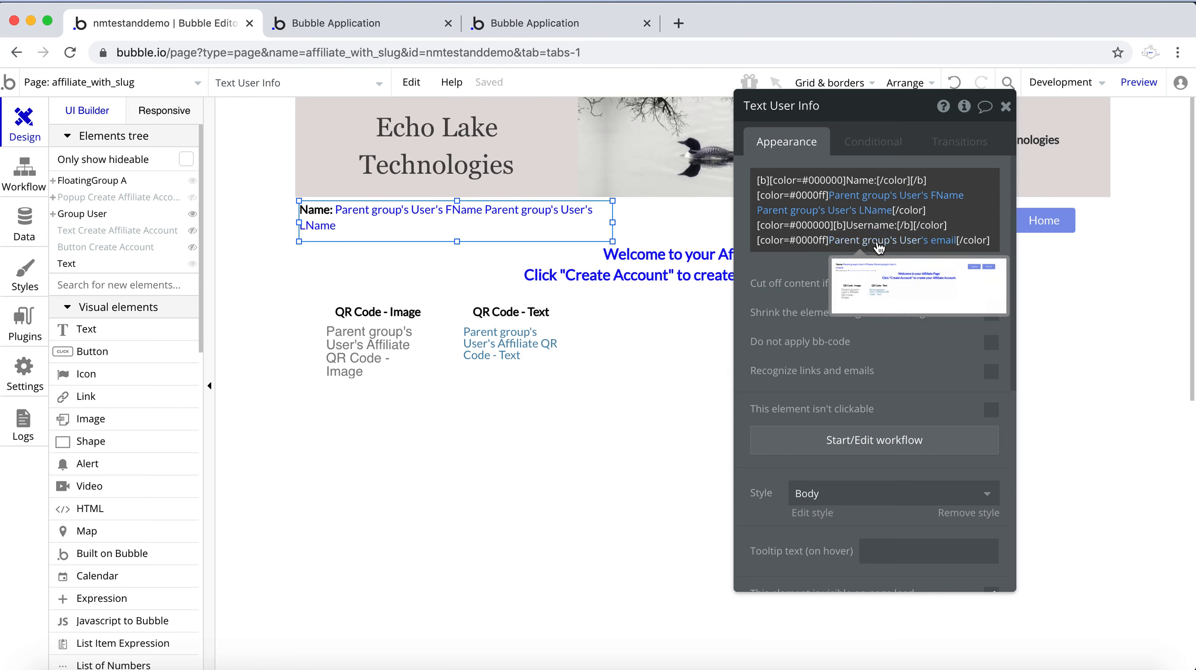
scroll(876, 271, "down", 5)
scroll(877, 272, "up", 5)
left_click_drag(873, 280, 845, 340)
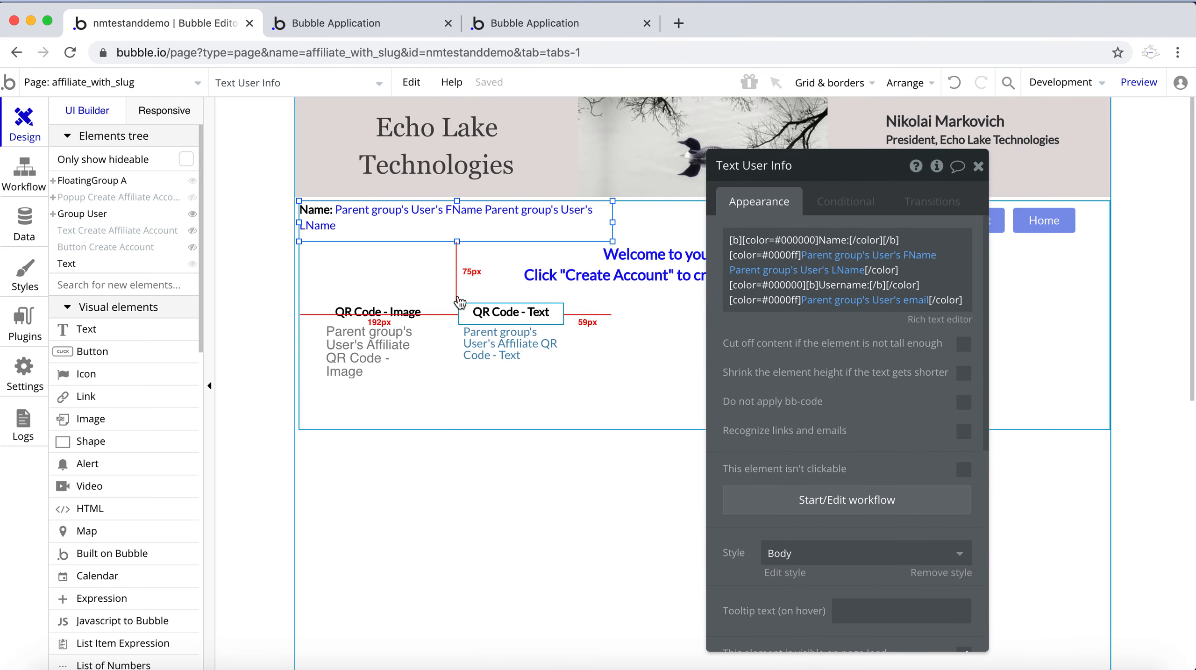
Inspect the dynamic image source of the QR code image inside Group User, then return to the group's properties
left_click(358, 338)
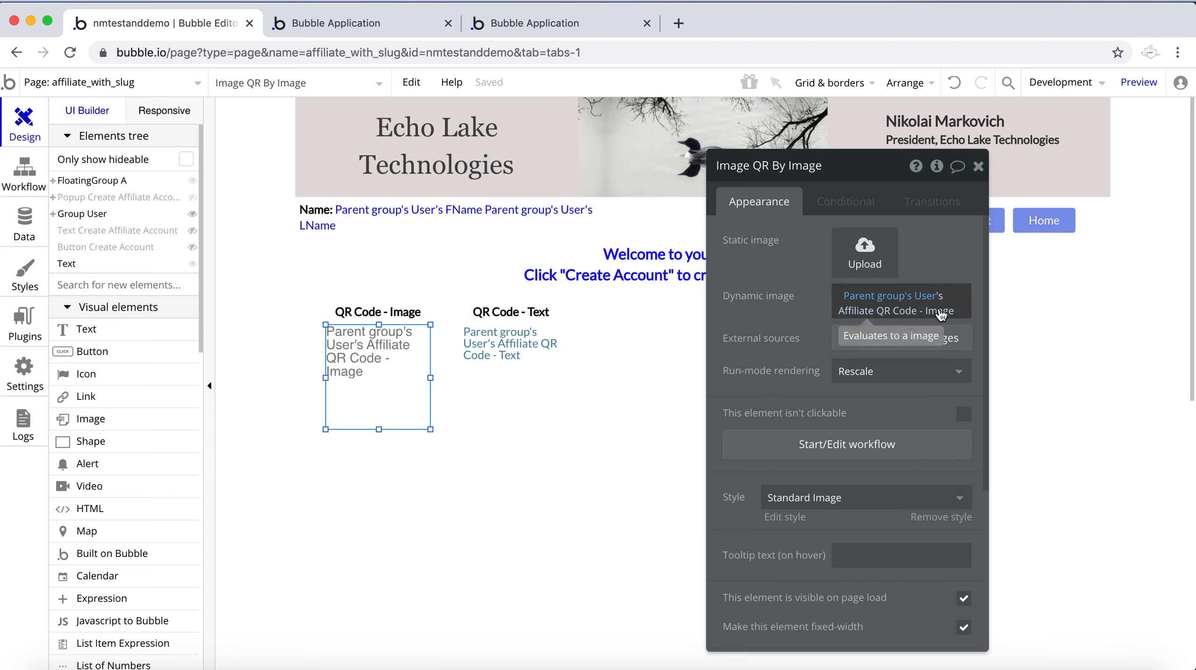
left_click_drag(754, 280, 683, 214)
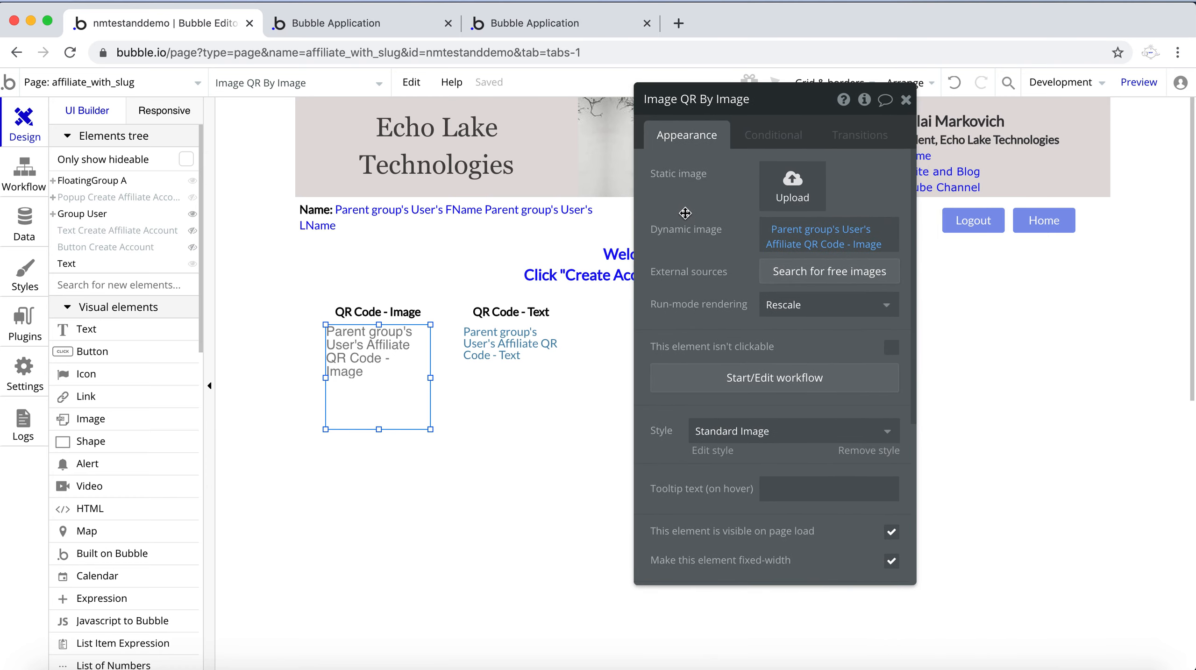
left_click(497, 408)
left_click_drag(658, 306, 750, 290)
left_click(641, 335)
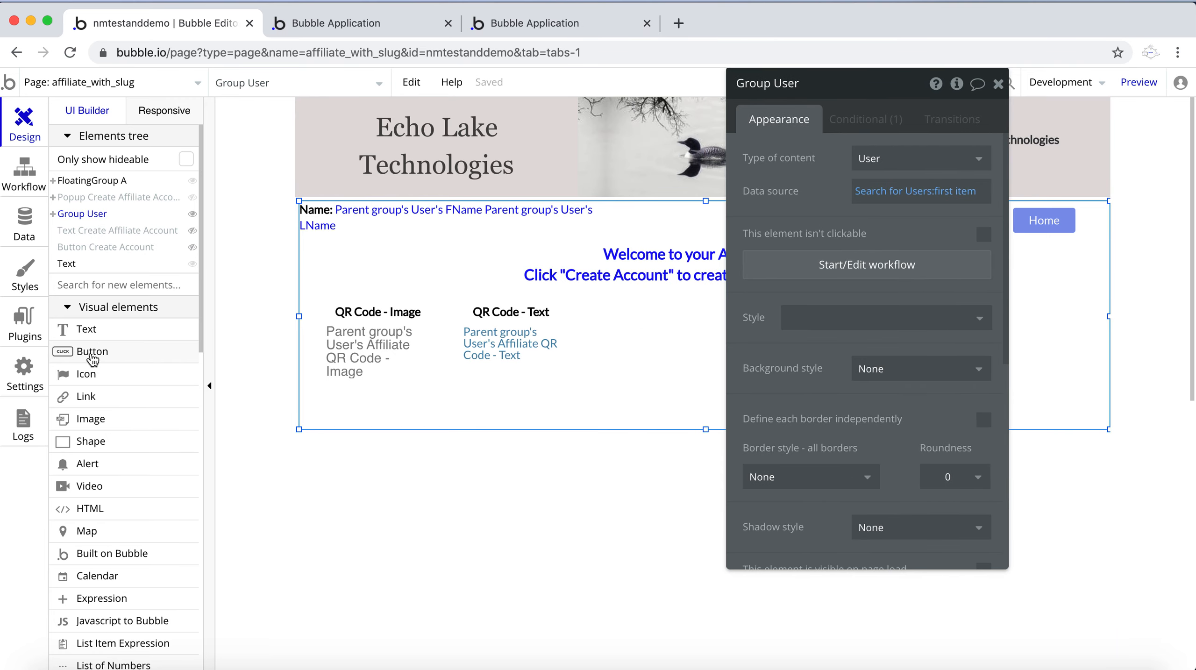
Draw a text element below Group User and try Current User as its dynamic content
left_click(85, 330)
mouse_move(414, 461)
left_mouse_down()
mouse_move(456, 524)
mouse_move(523, 496)
mouse_move(603, 493)
left_mouse_up()
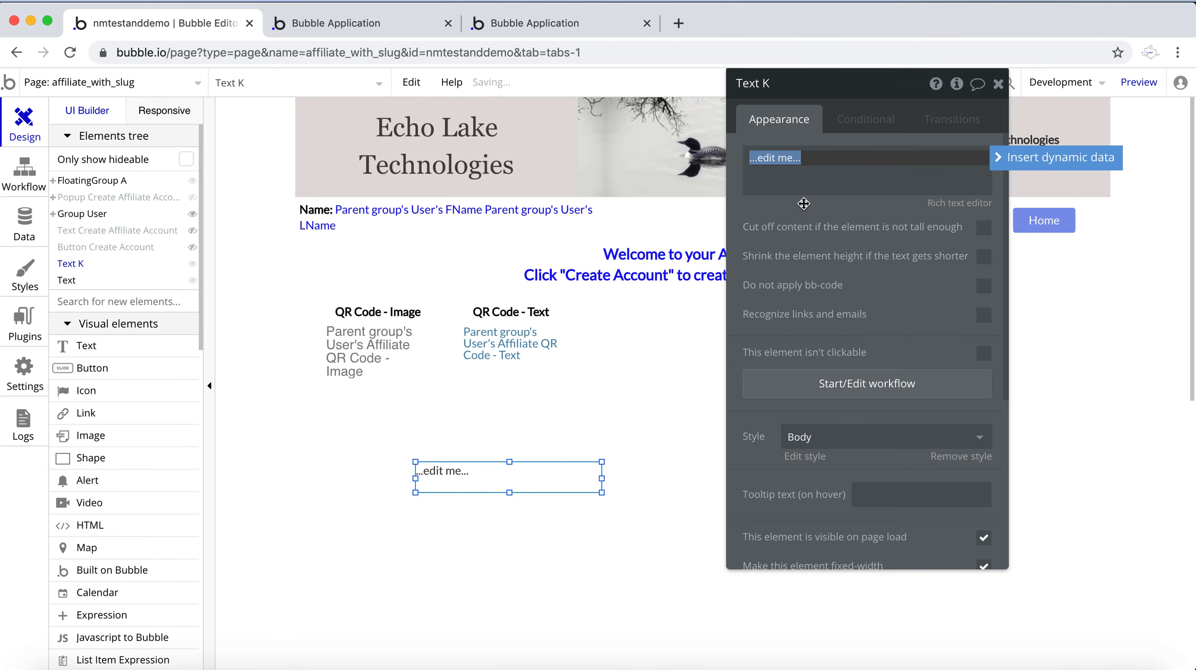
left_click(1013, 159)
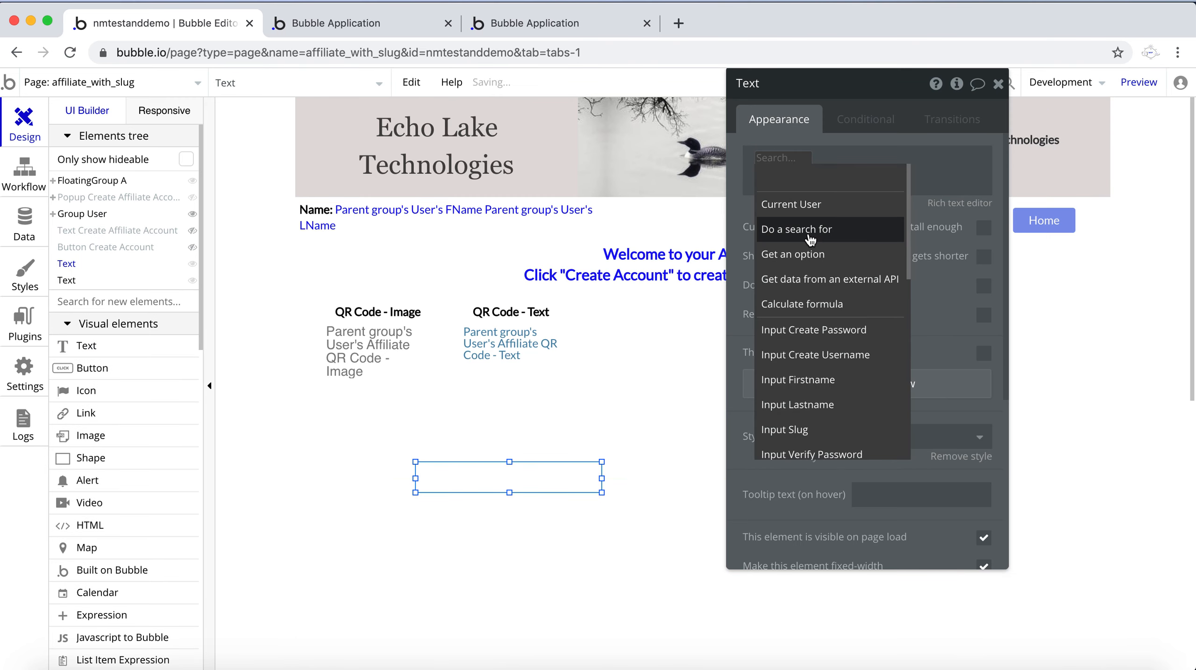
left_click(791, 202)
key("BackSpace")
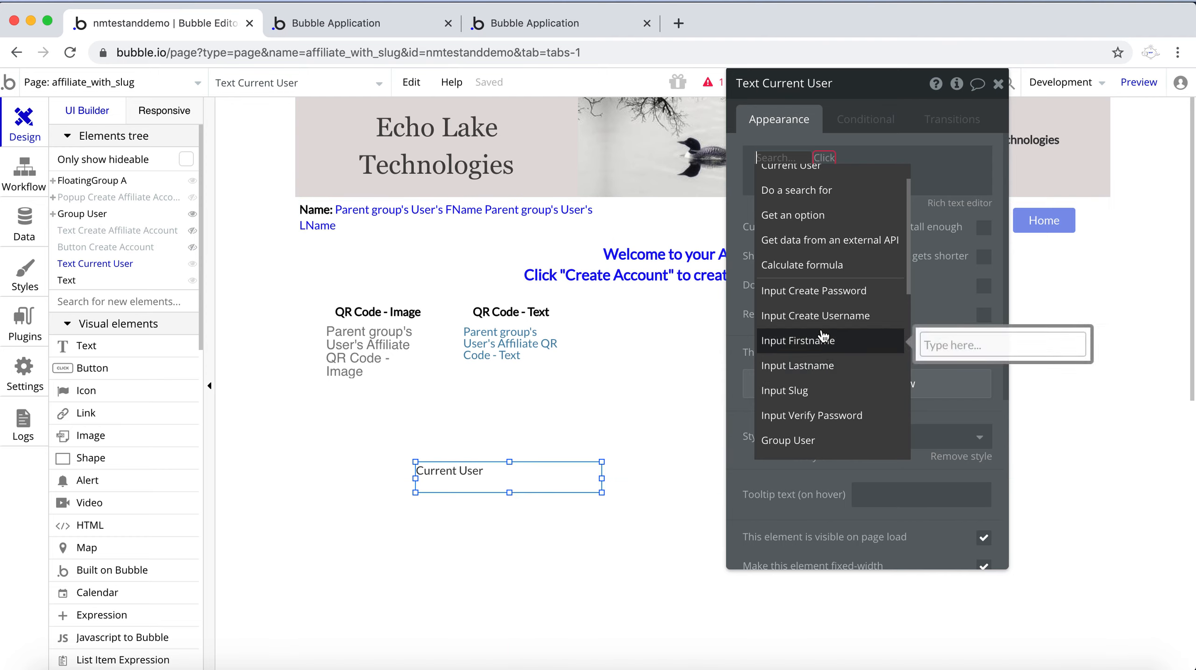
left_click(684, 407)
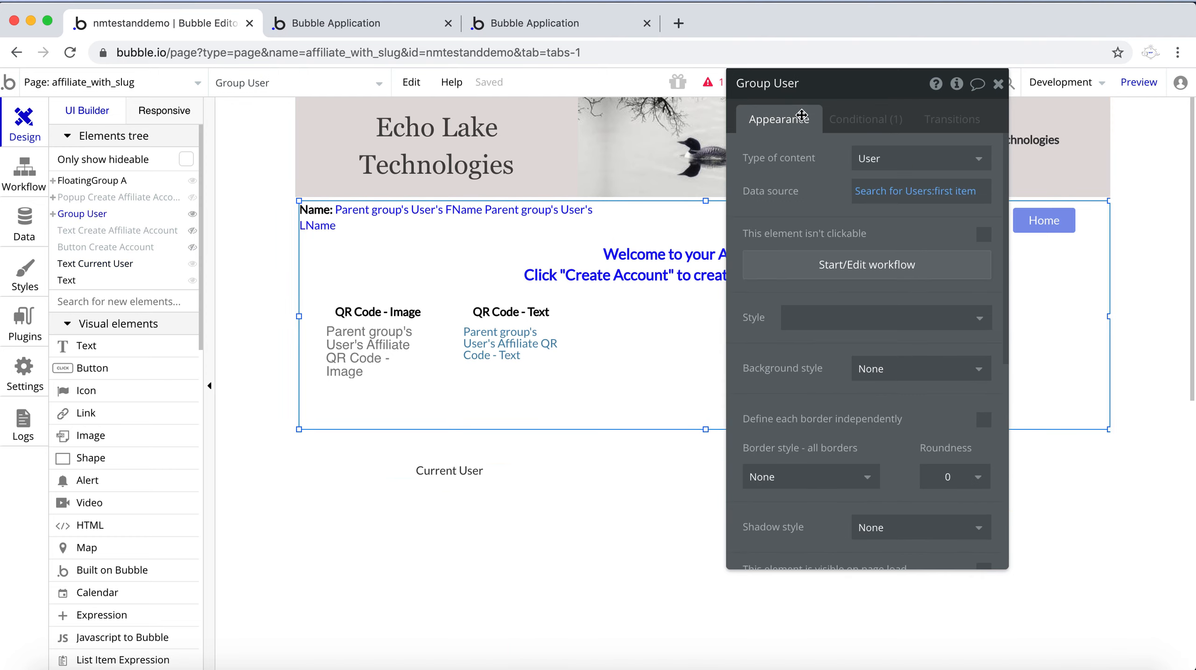
Change the new text element's dynamic content to Group User's User's FName
left_click(457, 482)
left_click(782, 158)
left_click(832, 190)
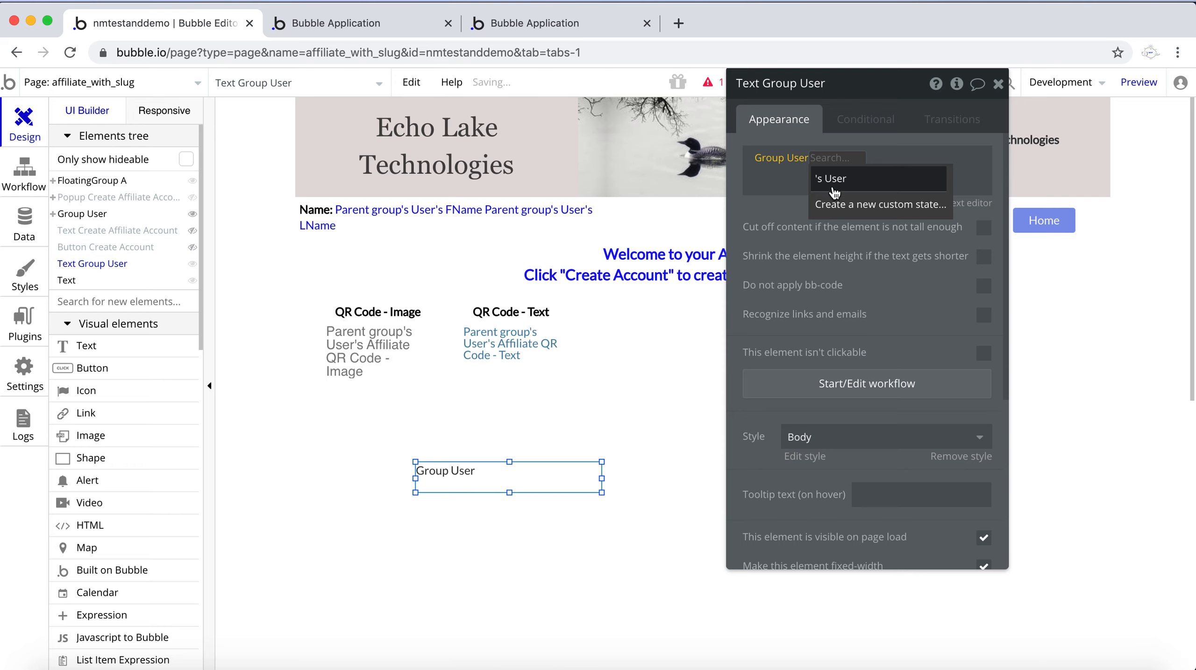
left_click(835, 189)
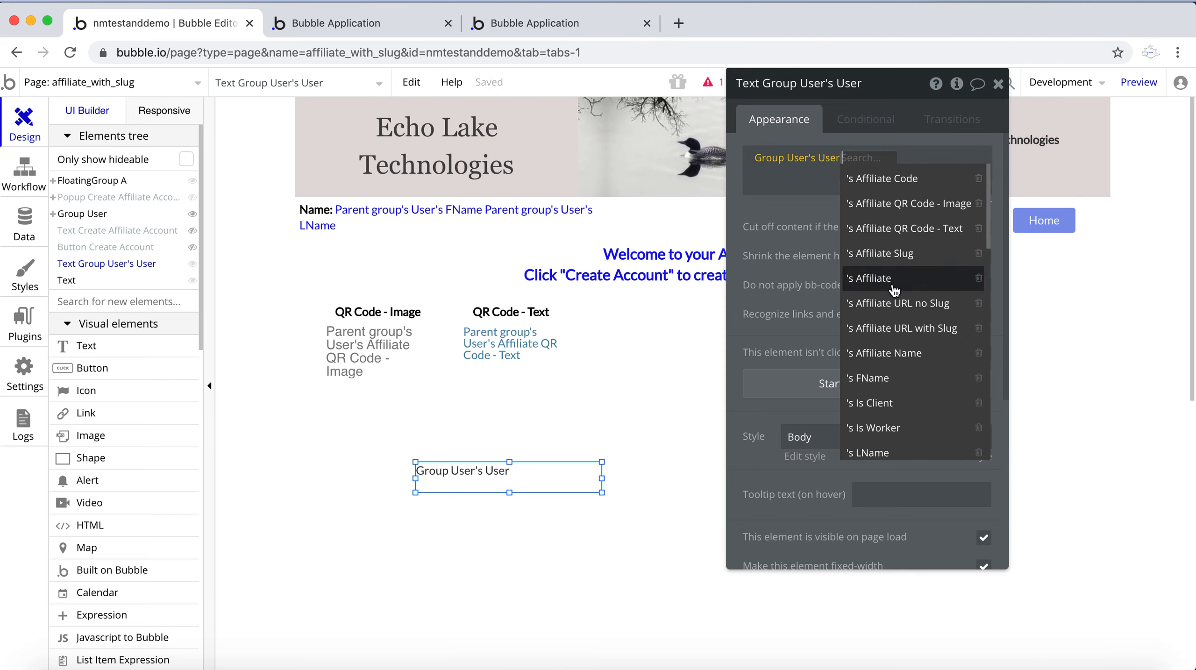
scroll(890, 310, "down", 3)
View the Affiliate2 page in the running app to check the new text, then return to the editor
left_click(346, 19)
left_click(329, 83)
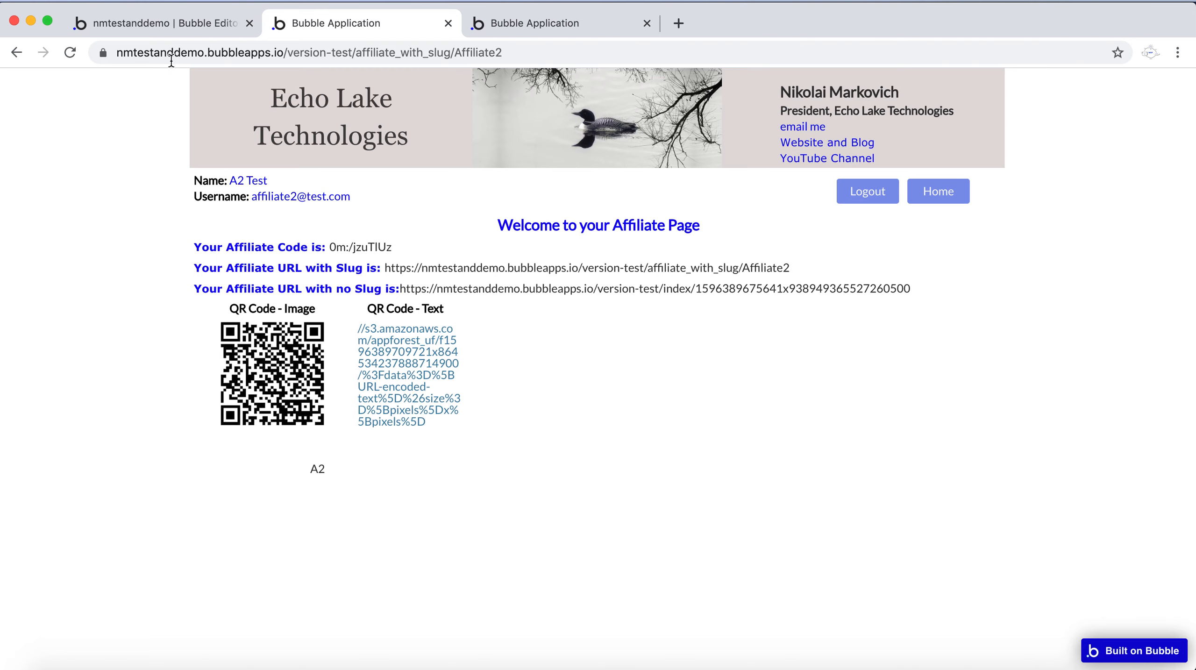
left_click(174, 24)
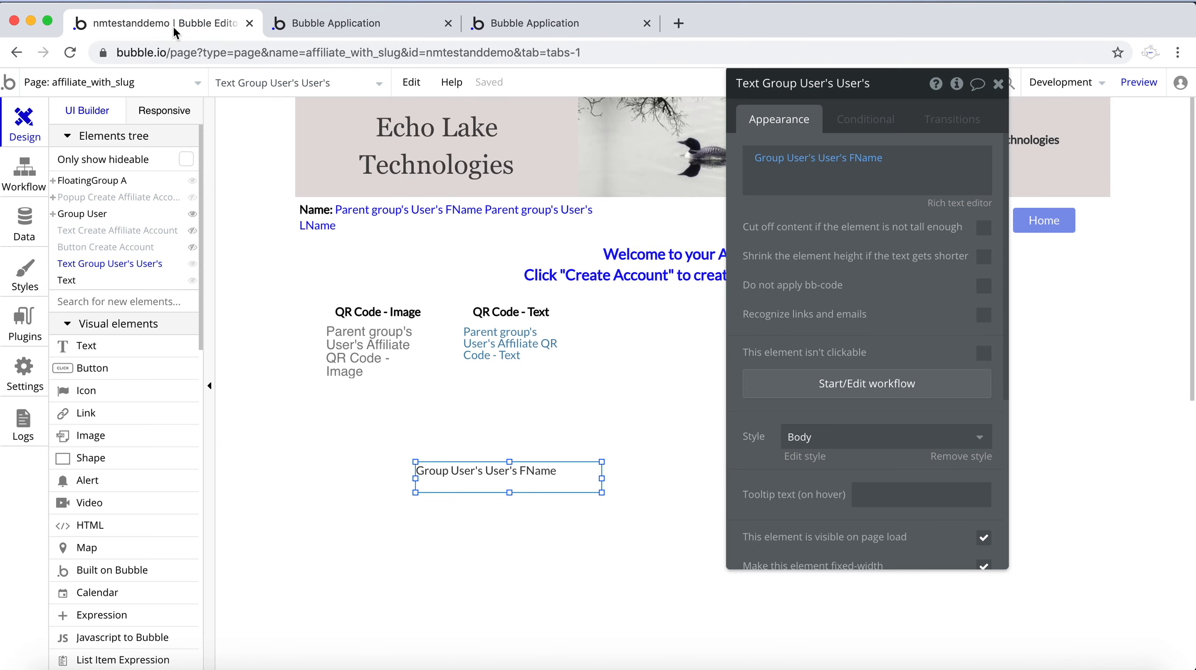
Review the search constraint behind Group User's data source again
left_click(632, 408)
left_click(891, 191)
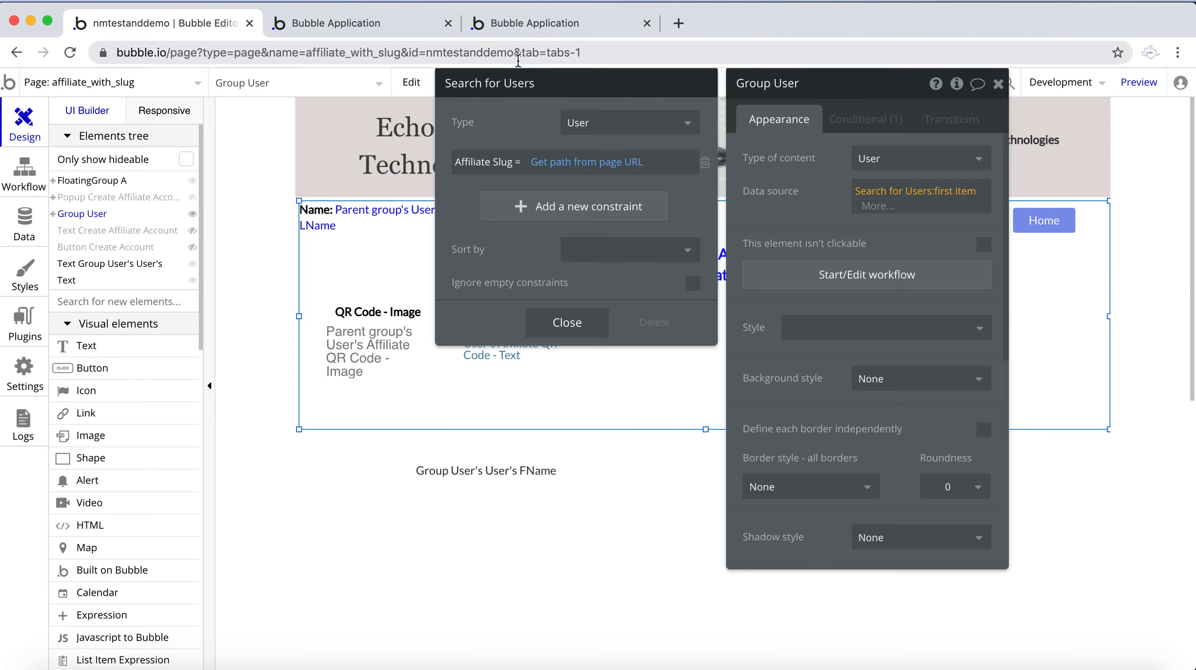
left_click(788, 194)
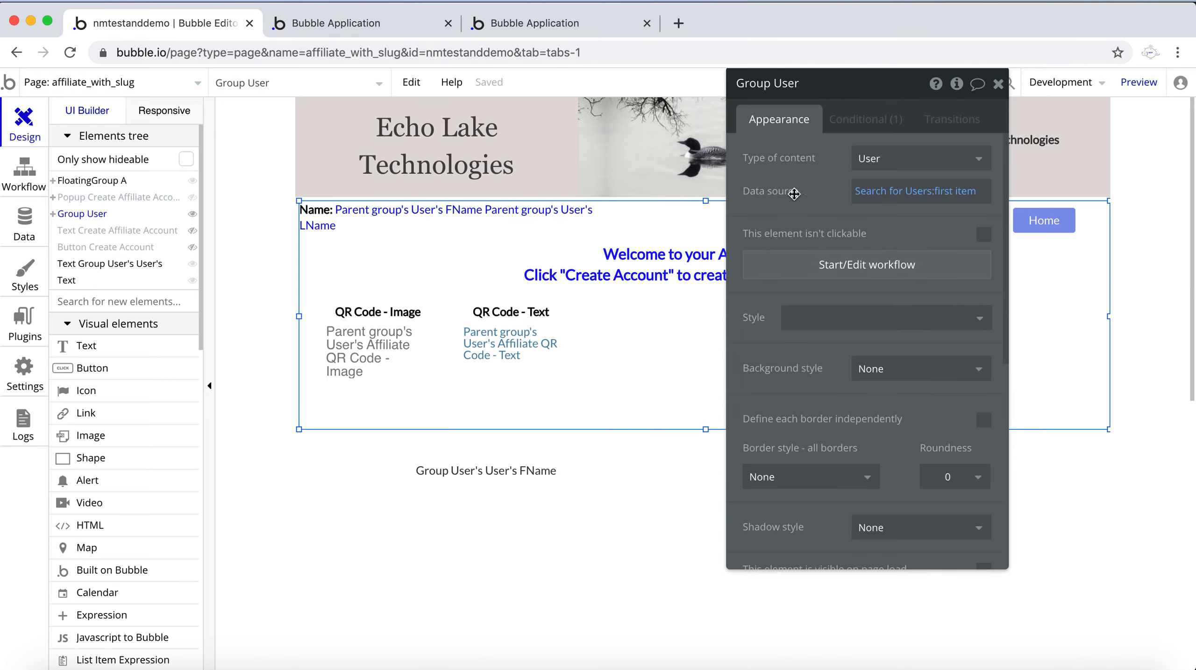
Add a blank line to the FName text outside Group User, then delete that text element
left_click(481, 478)
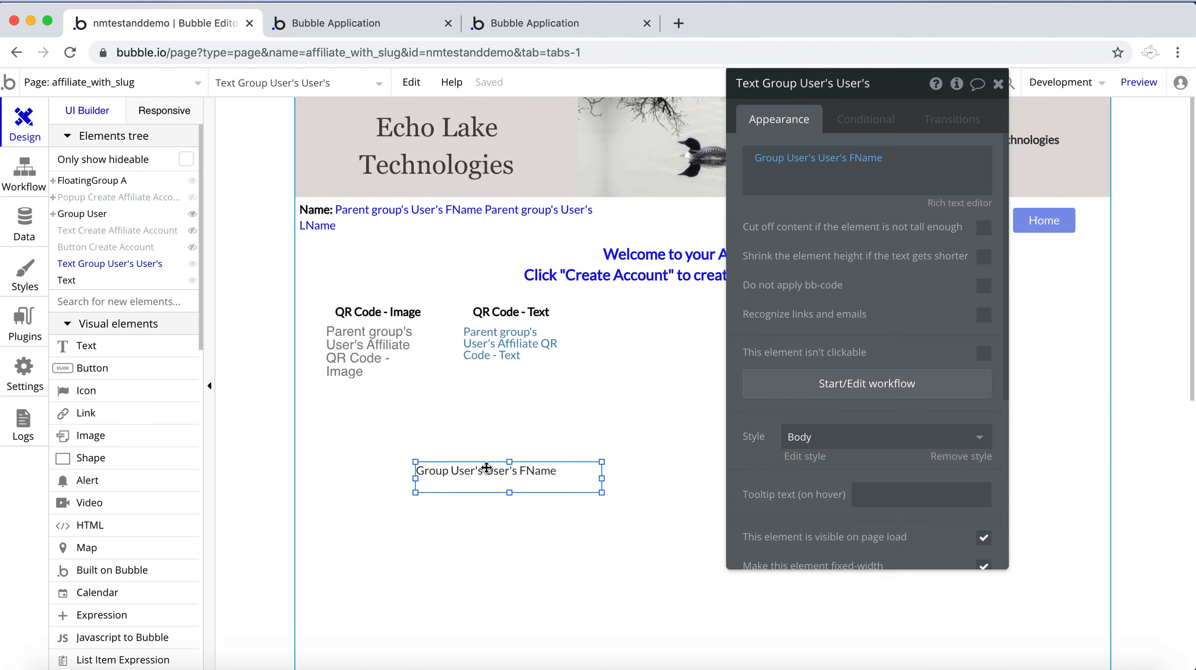
left_click(803, 186)
key("Return")
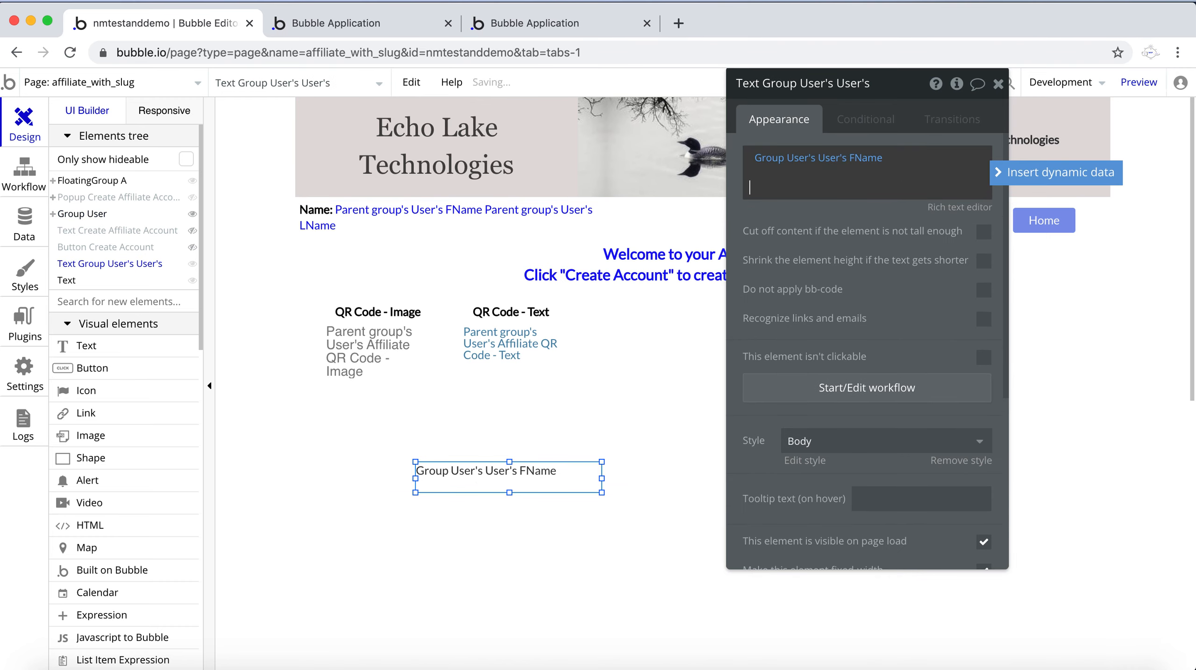
left_click(508, 479)
key("Delete")
Set the affiliate_with_slug page's type of content to User, then clear it back to blank
left_click(548, 396)
left_click(579, 436)
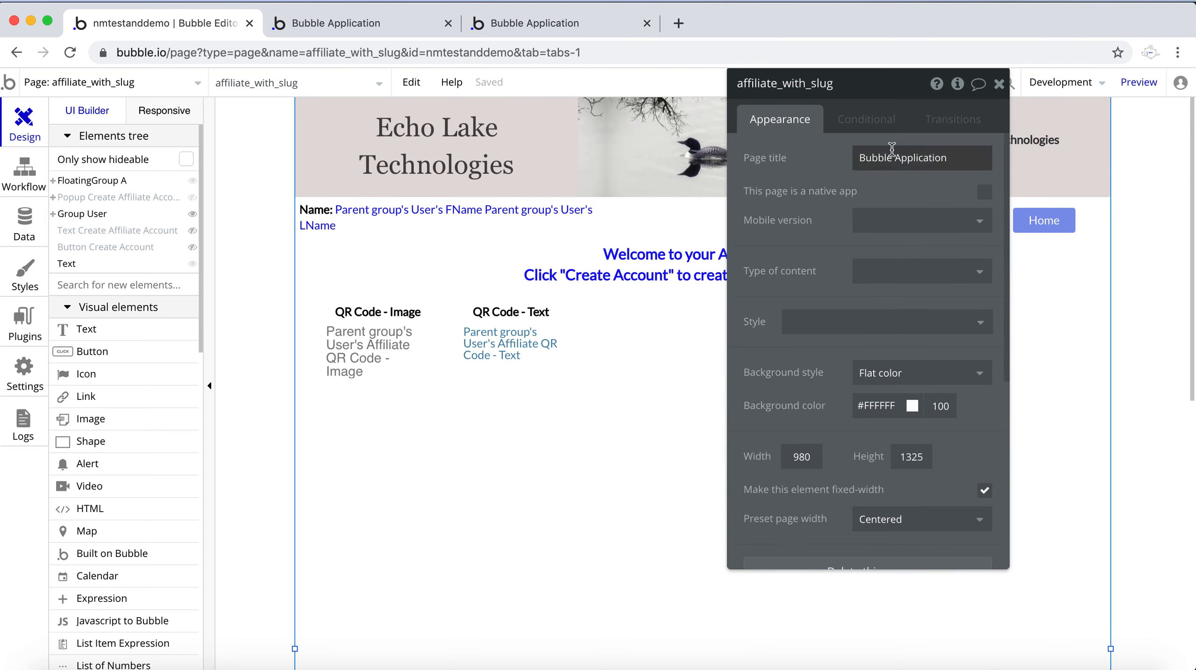
left_click(851, 281)
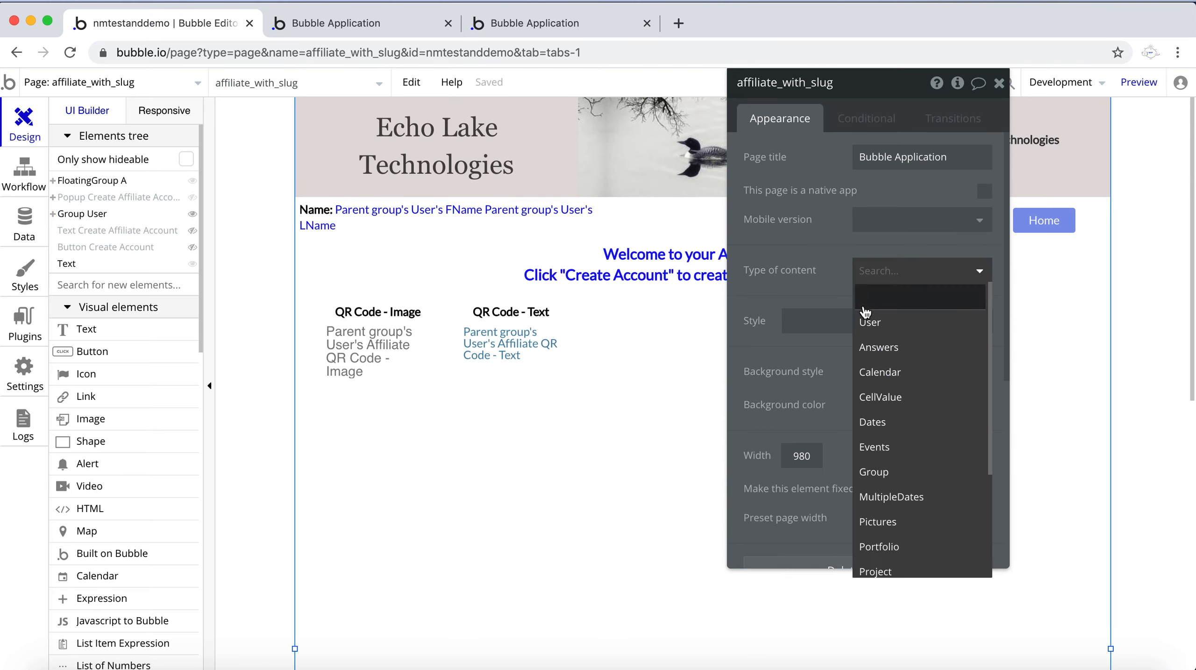
left_click(873, 324)
left_click(885, 274)
left_click(881, 305)
Compare the content type and data source settings of FloatingGroup A and Group User
left_click(321, 169)
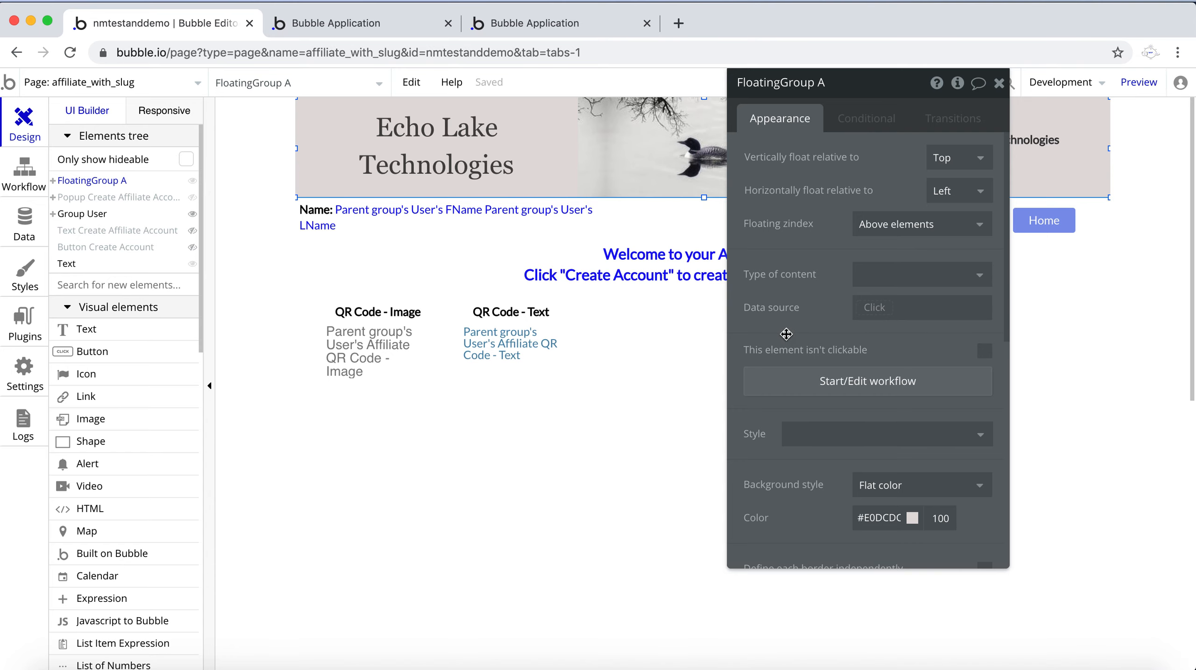
left_click(475, 400)
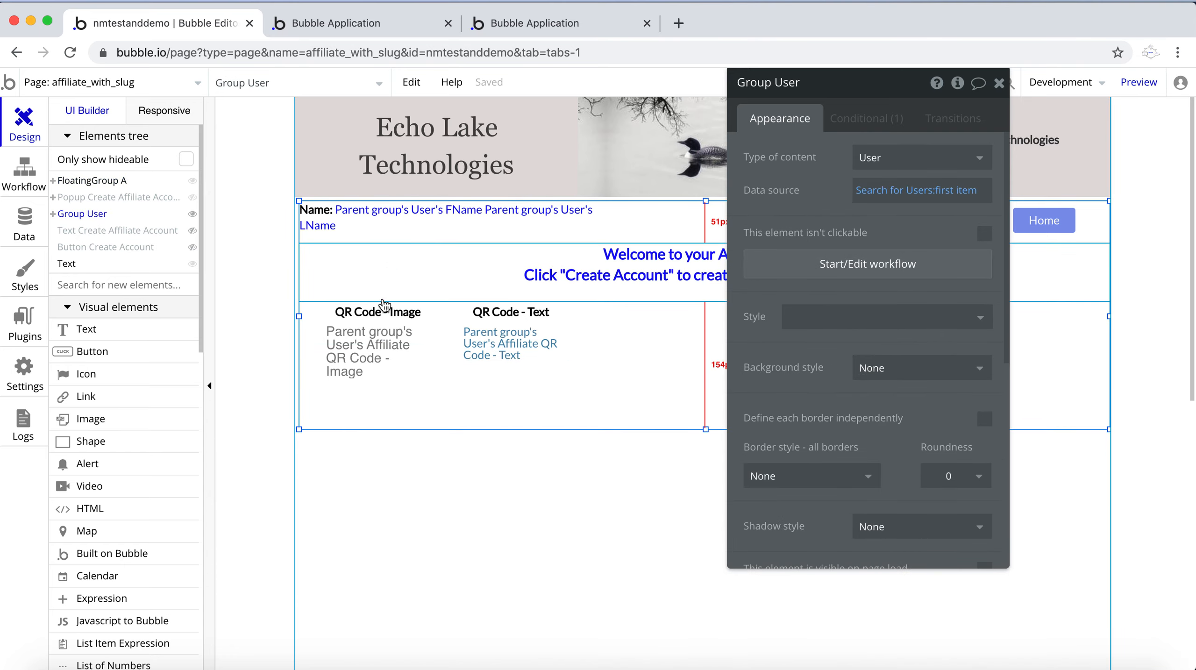
Undo the last change to the page's type of content, then redo it
left_click(520, 483)
left_click_drag(897, 191, 749, 263)
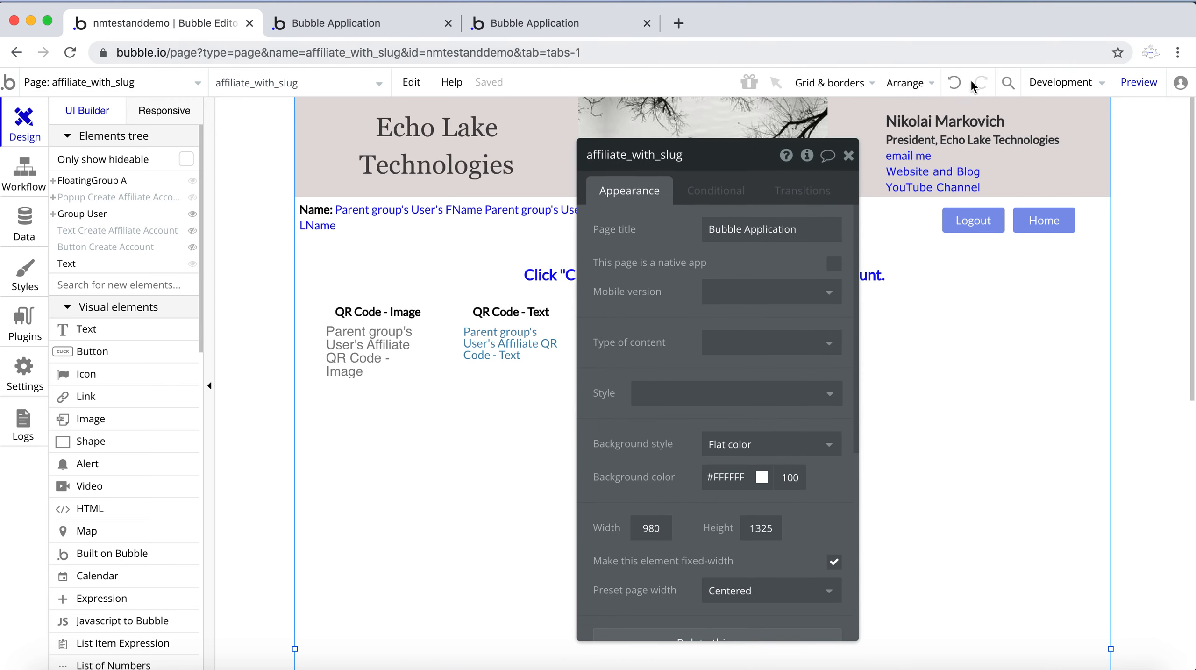
left_click(955, 84)
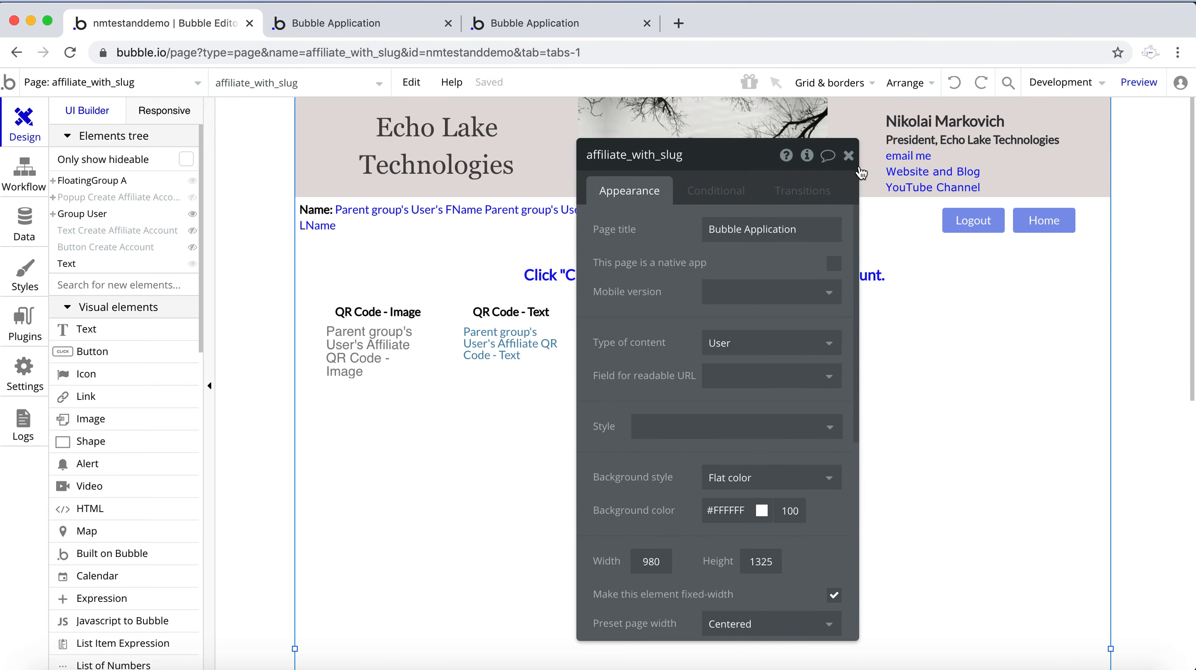
left_click(979, 84)
Add a text element below Group User with dynamic content Group User's User's Is Client, then delete that element
left_click(86, 329)
left_click_drag(360, 467, 582, 485)
left_click(657, 240)
left_click(652, 276)
scroll(659, 454, "down", 3)
left_click(637, 434)
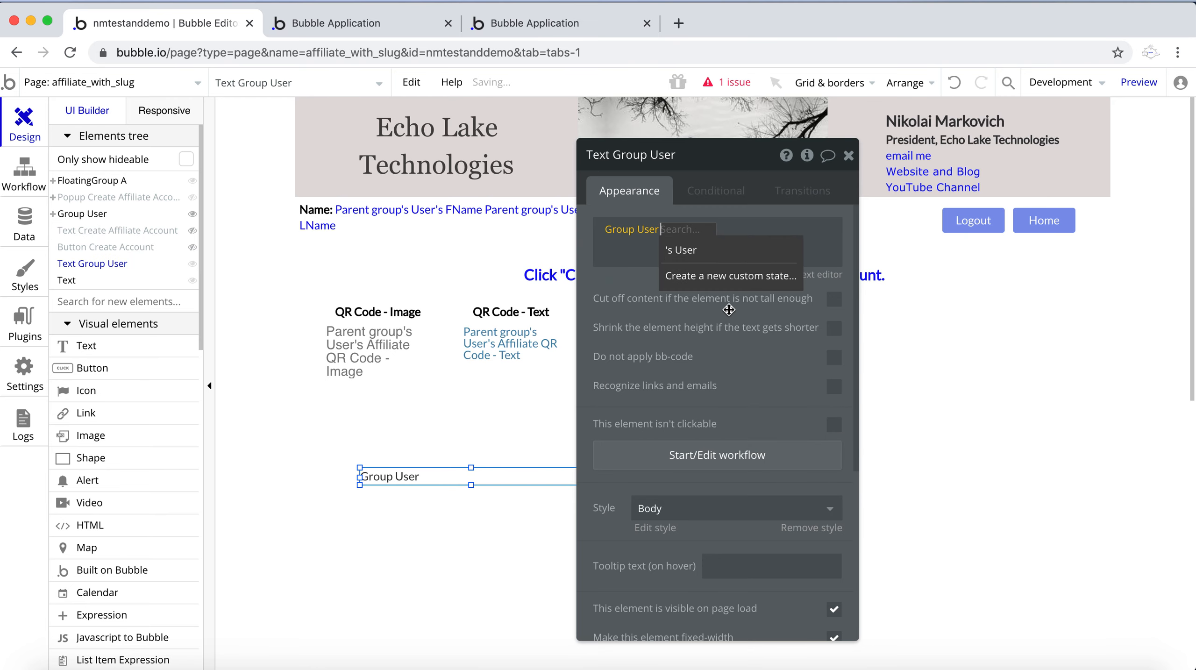
left_click(685, 250)
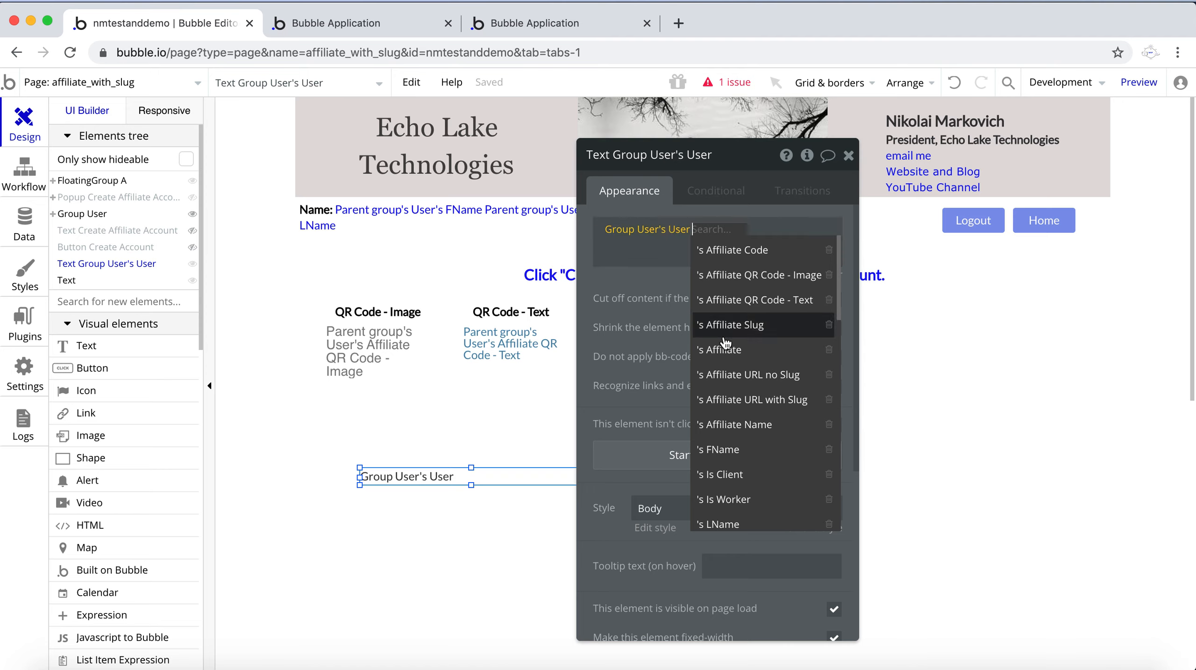
left_click(717, 474)
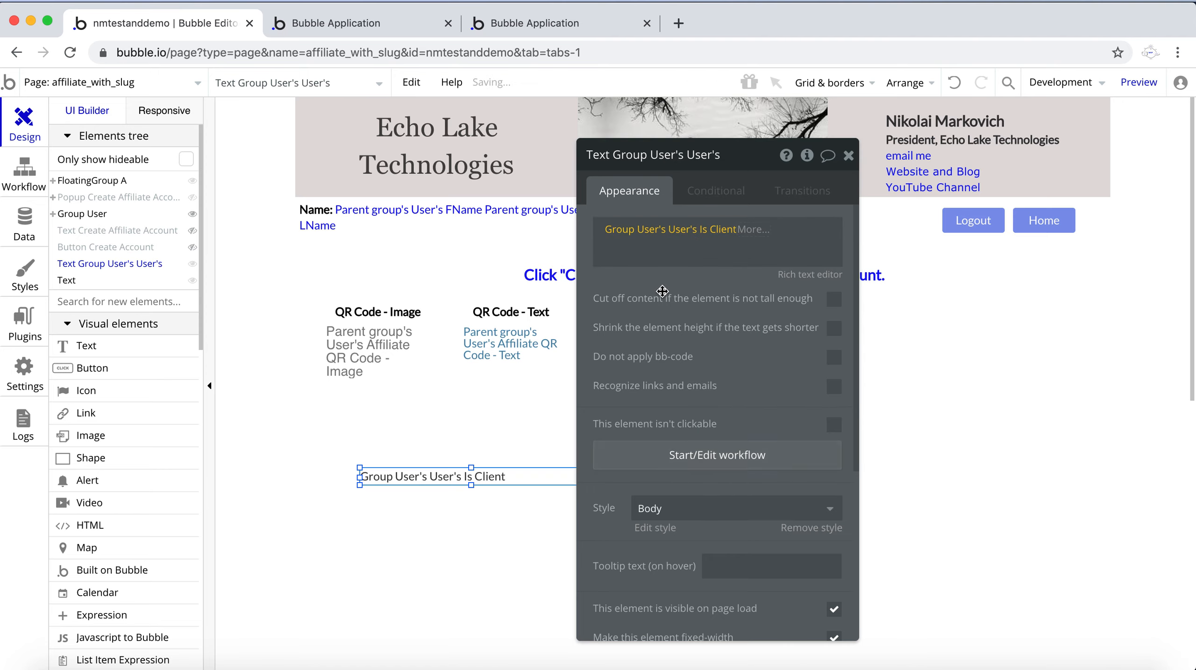
left_click(477, 480)
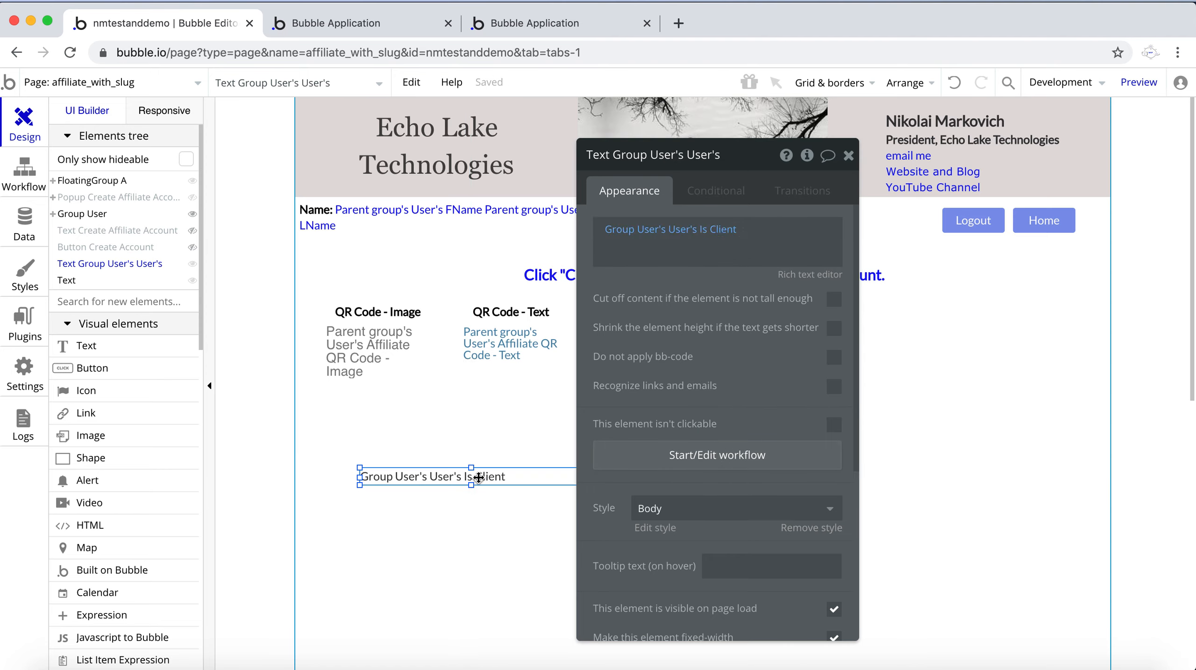
key("Delete")
Review Group User's data source, then examine the Affiliate2 slug in the running page's URL
double_click(760, 252)
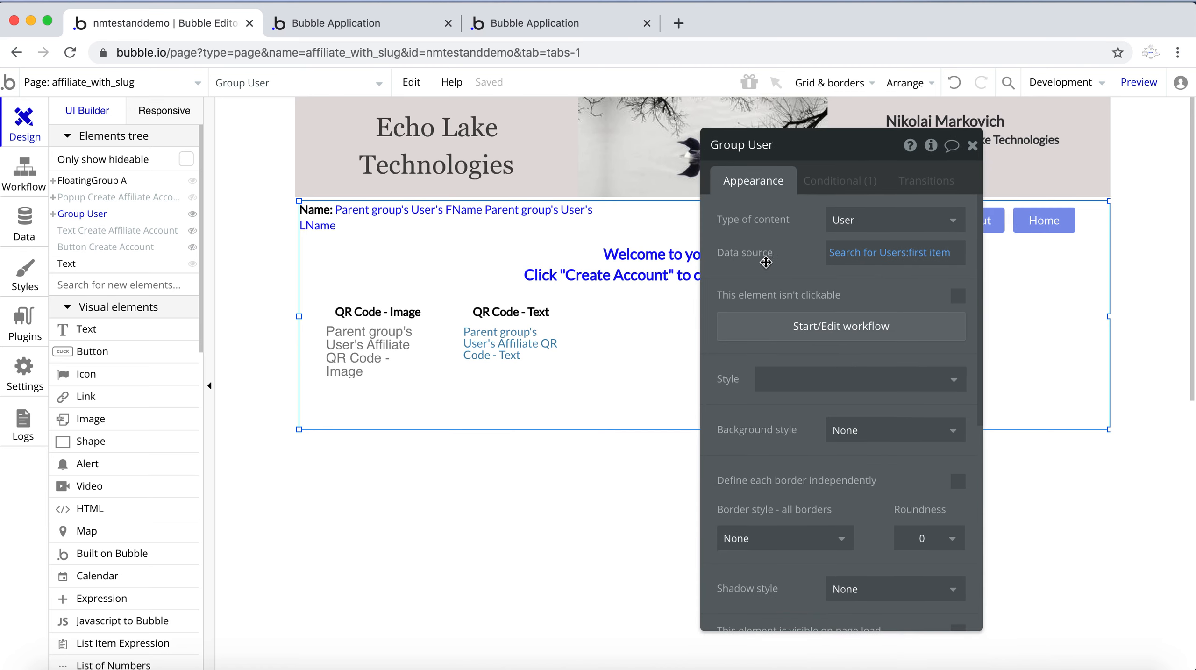
left_click(336, 23)
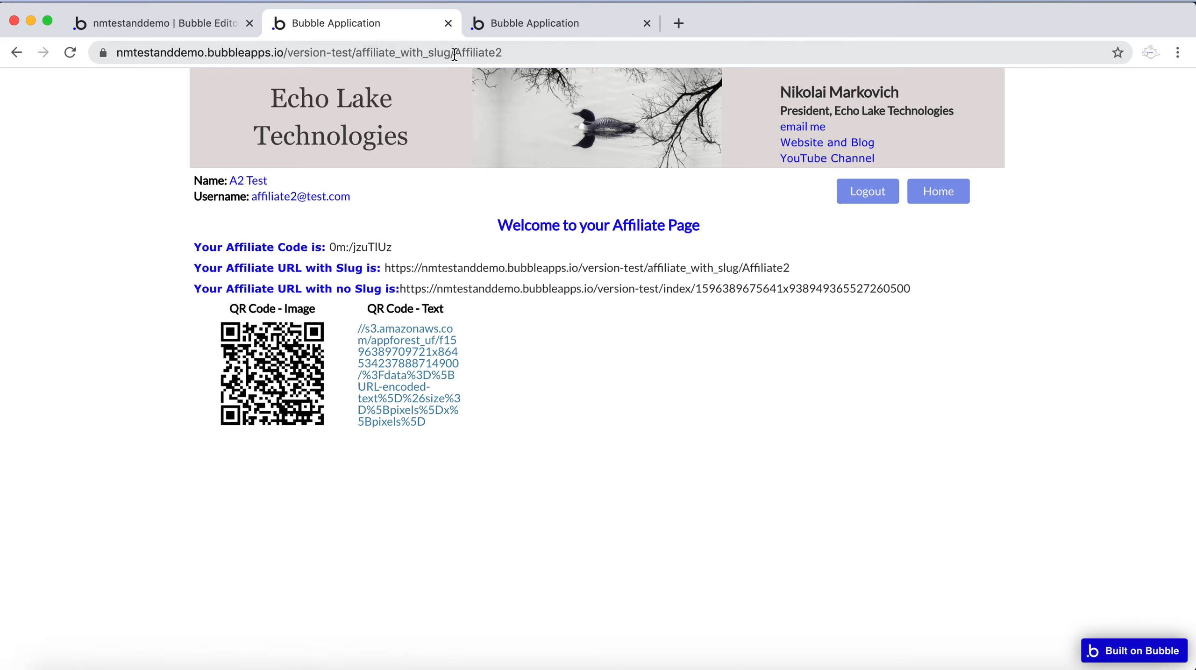
left_click_drag(495, 52, 540, 55)
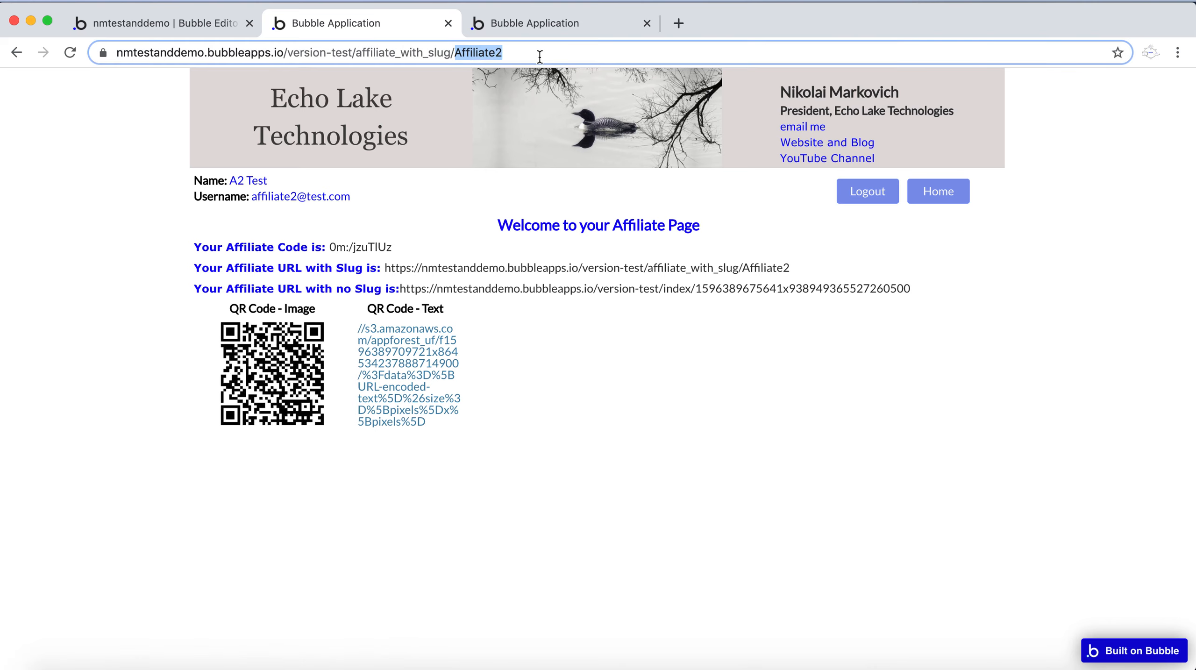
left_click(580, 54)
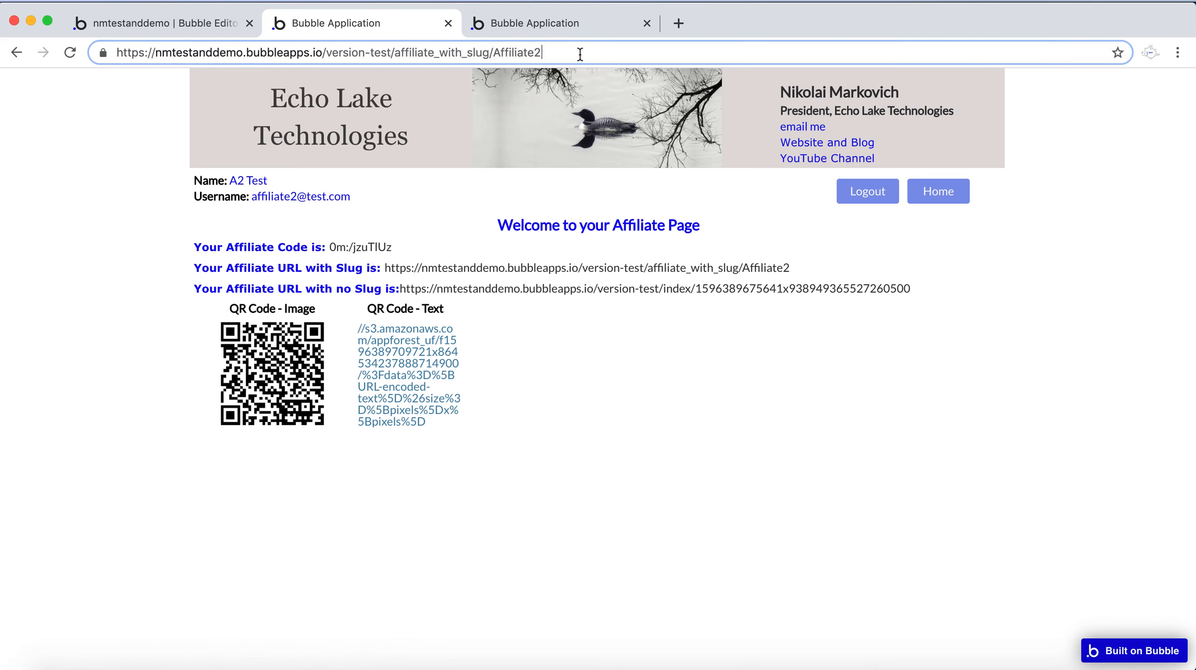